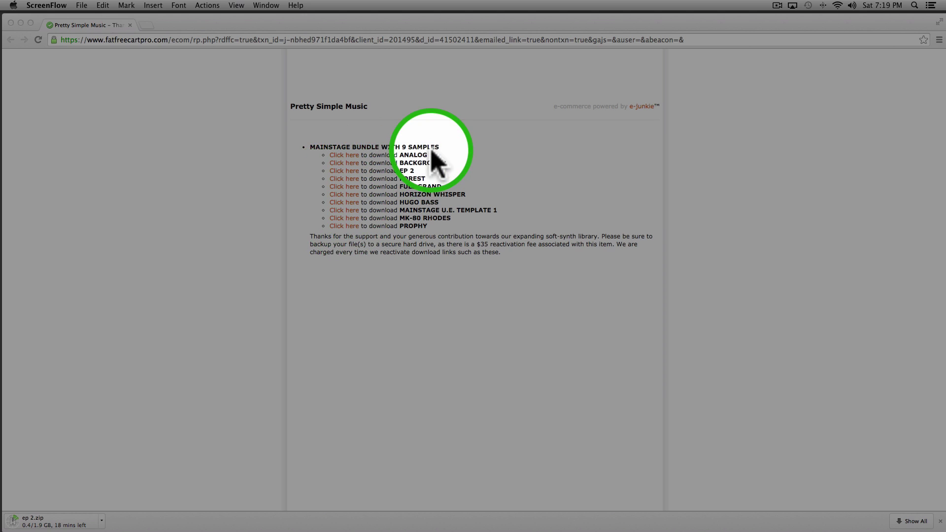
Switch to Desktop 1 and point out the partially downloaded ep 2 archive among the sample zip files.
{"action": "key", "text": "ctrl+Up"}
{"action": "key", "text": "ctrl+Up"}
{"action": "key", "text": "ctrl+Up"}
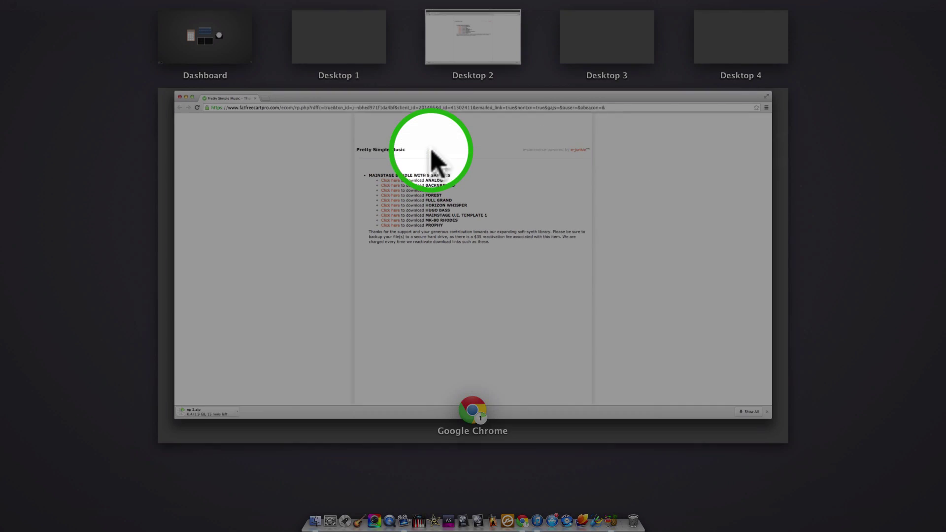
{"action": "left_click", "coordinate": [348, 47]}
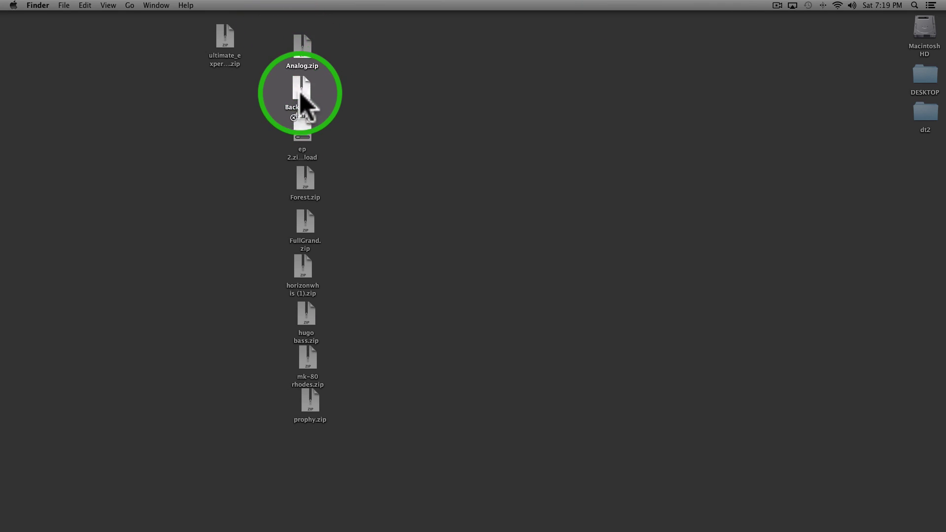
{"action": "mouse_move", "coordinate": [304, 127]}
{"action": "left_mouse_down"}
{"action": "mouse_move", "coordinate": [331, 135]}
{"action": "mouse_move", "coordinate": [306, 131]}
{"action": "left_mouse_up"}
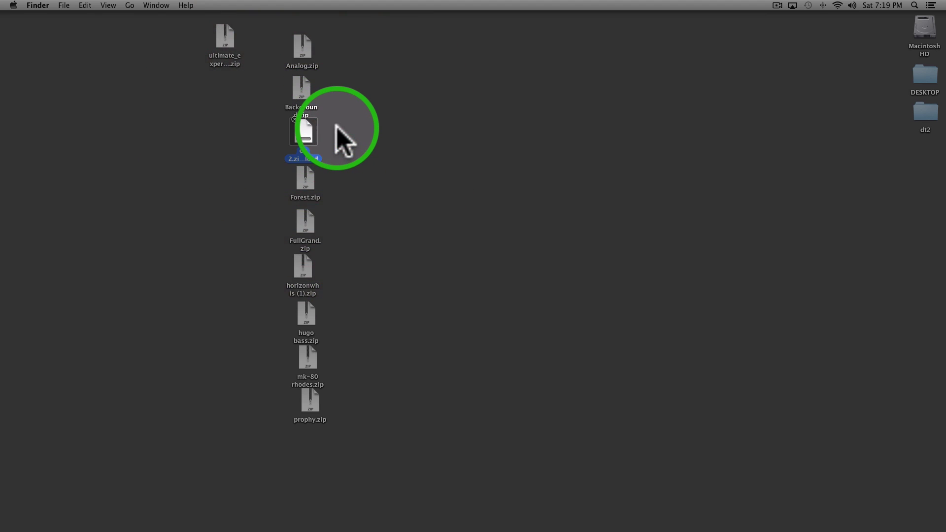
{"action": "left_click", "coordinate": [347, 122]}
Return to the browser on Desktop 2 and lower its window to expose the desktop archives, including the ultimate experience zip.
{"action": "key", "text": "ctrl+Up"}
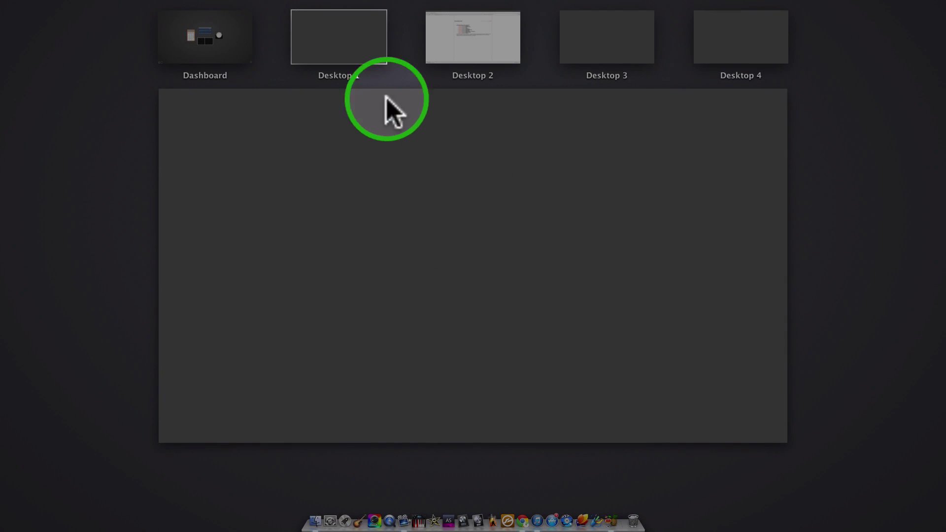
{"action": "left_click", "coordinate": [445, 58]}
{"action": "left_click_drag", "start_coordinate": [402, 26], "coordinate": [409, 262]}
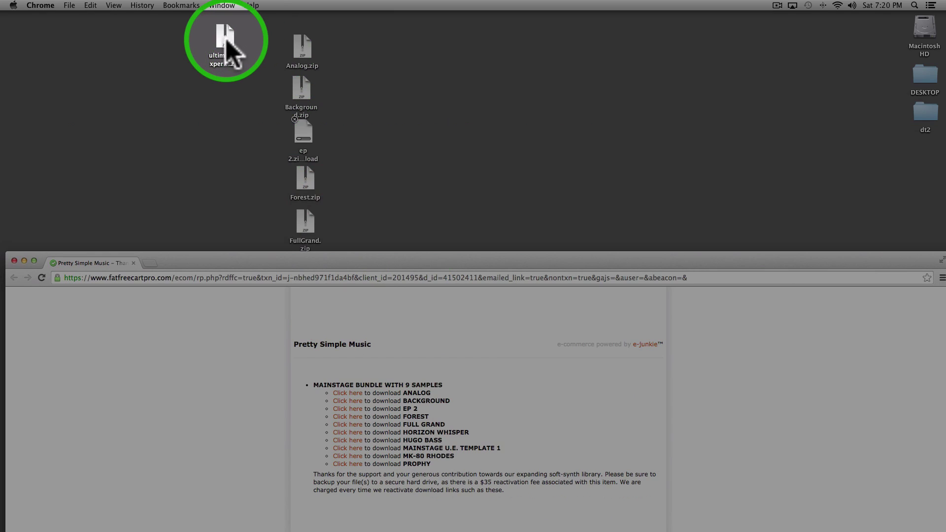
{"action": "left_click_drag", "start_coordinate": [227, 49], "coordinate": [253, 66]}
{"action": "left_click", "coordinate": [247, 91]}
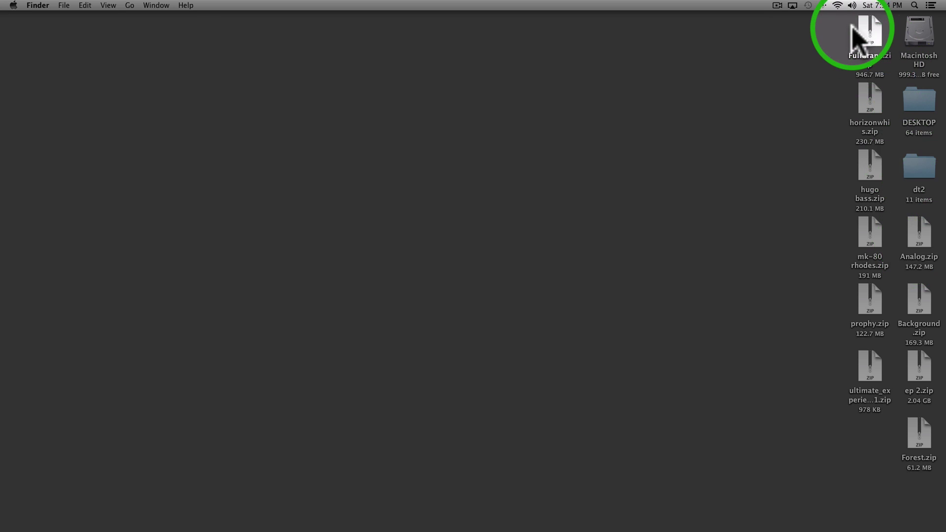
Extract FullGrand.zip on the desktop and move the dt2 folder into the DESKTOP folder.
{"action": "double_click", "coordinate": [866, 31]}
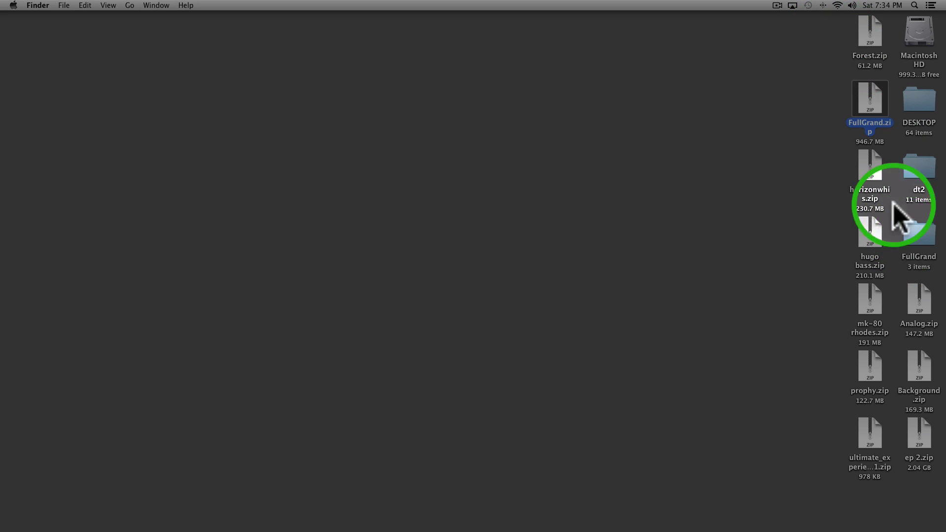
{"action": "left_click_drag", "start_coordinate": [864, 106], "coordinate": [873, 36]}
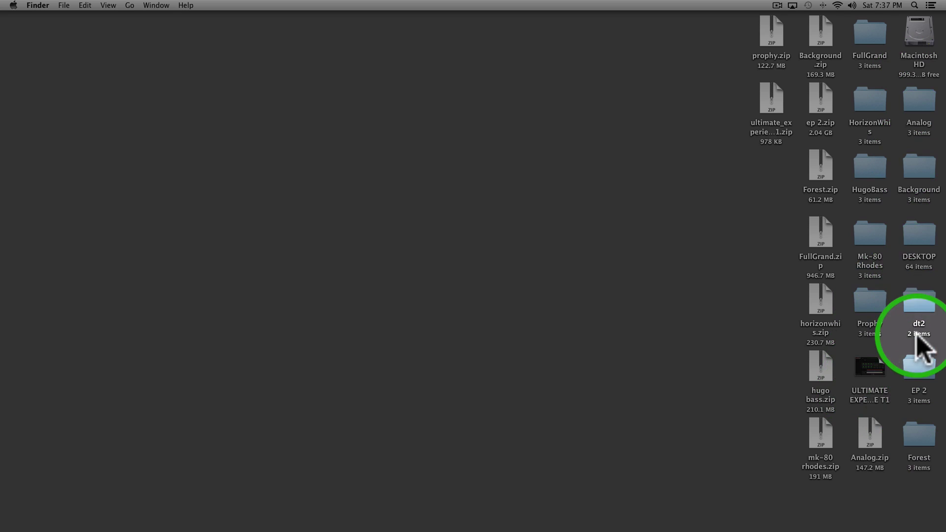
{"action": "left_click_drag", "start_coordinate": [913, 305], "coordinate": [914, 235]}
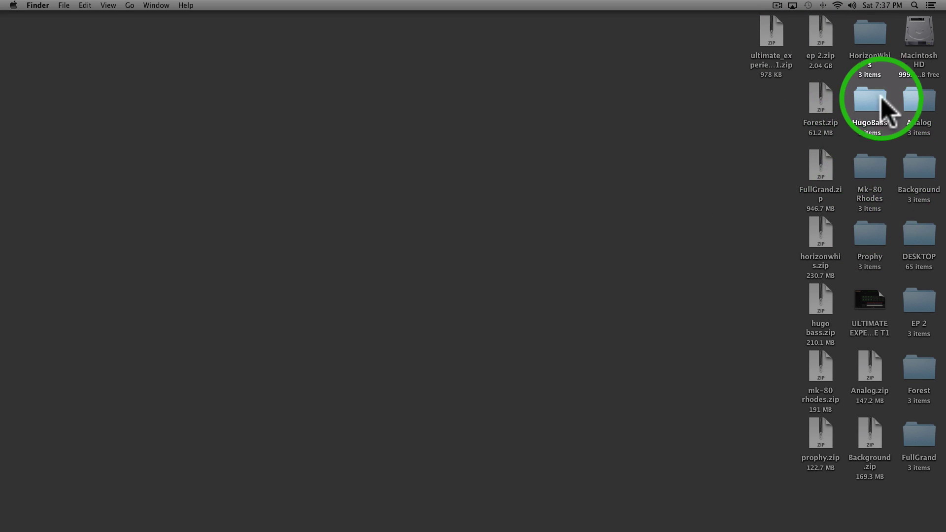
Open Macintosh HD, look into Applications, and go to the Application Support folder inside Library.
{"action": "double_click", "coordinate": [918, 31]}
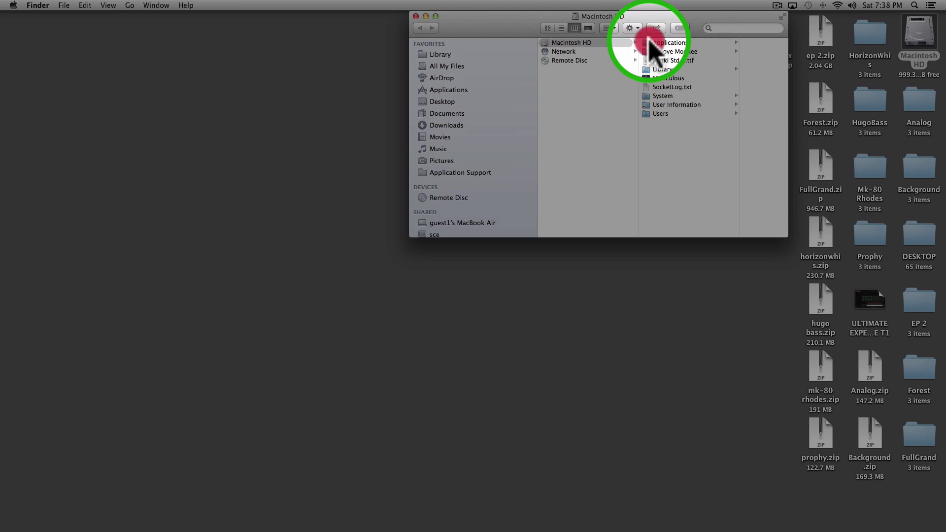
{"action": "left_click", "coordinate": [650, 44]}
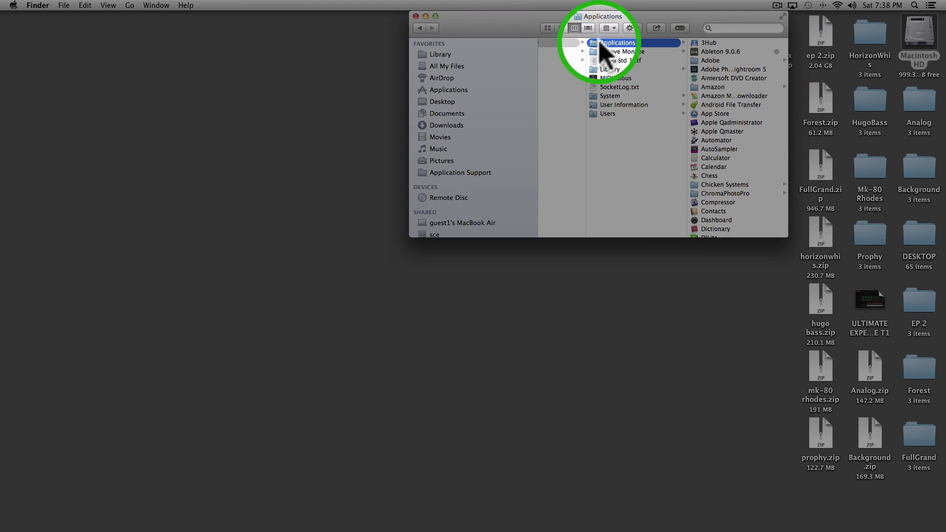
{"action": "left_click", "coordinate": [559, 43]}
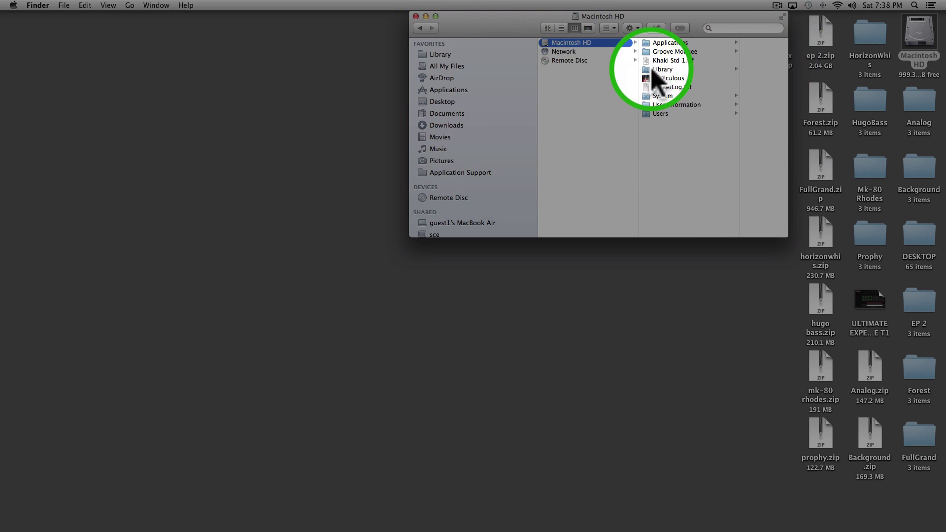
{"action": "left_click", "coordinate": [654, 70]}
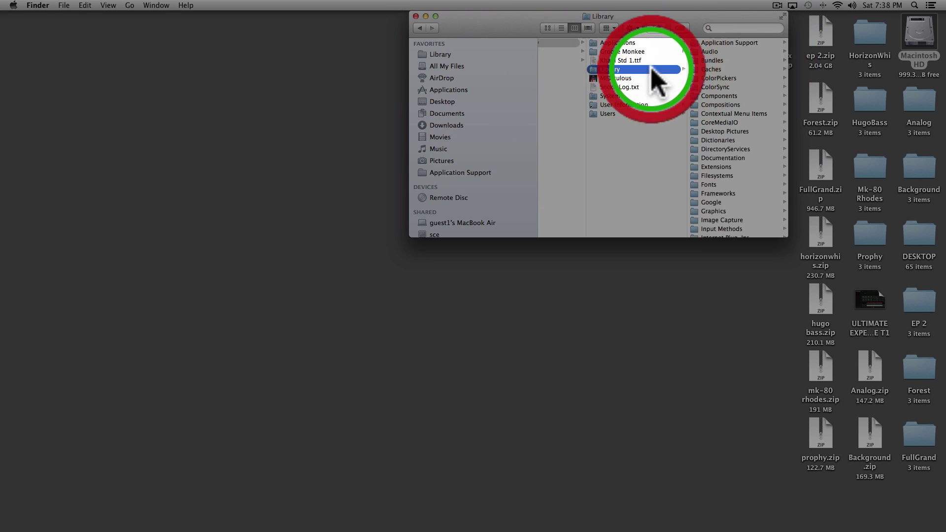
{"action": "left_click", "coordinate": [705, 43]}
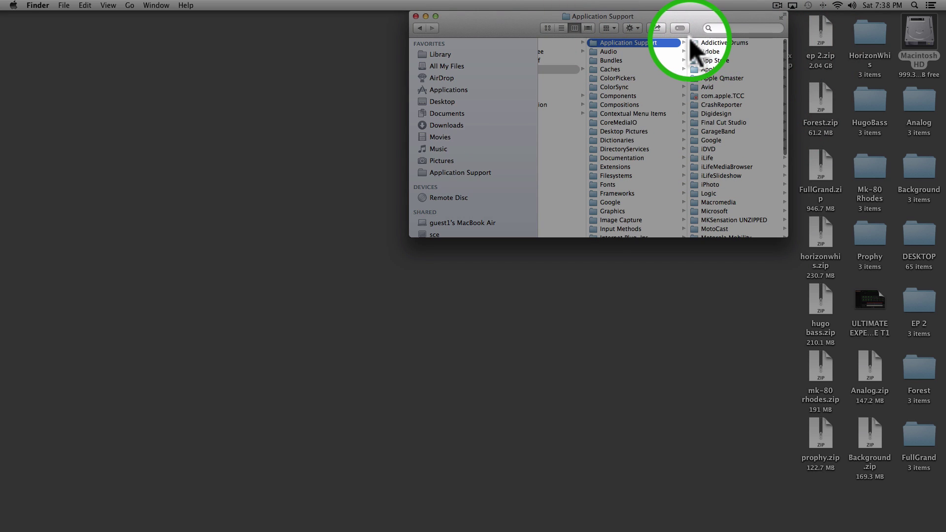
Look through the folders inside Application Support, including the Native Instruments entry.
{"action": "scroll", "coordinate": [717, 115], "scroll_direction": "down", "scroll_amount": 4}
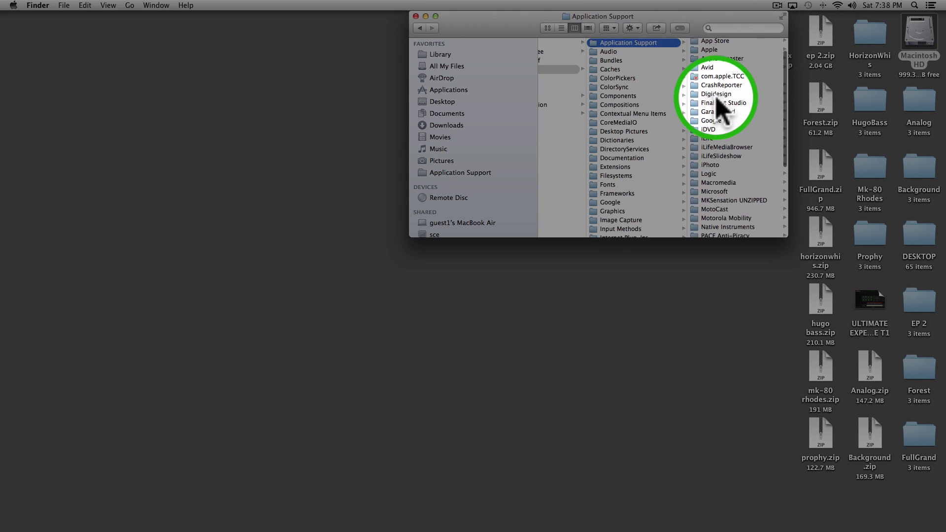
{"action": "scroll", "coordinate": [718, 120], "scroll_direction": "down", "scroll_amount": 8}
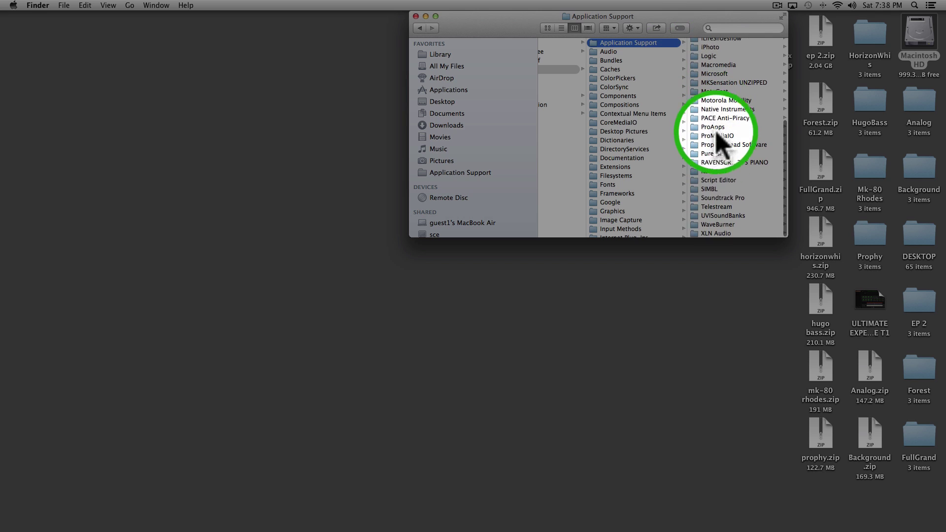
{"action": "scroll", "coordinate": [715, 162], "scroll_direction": "up", "scroll_amount": 5}
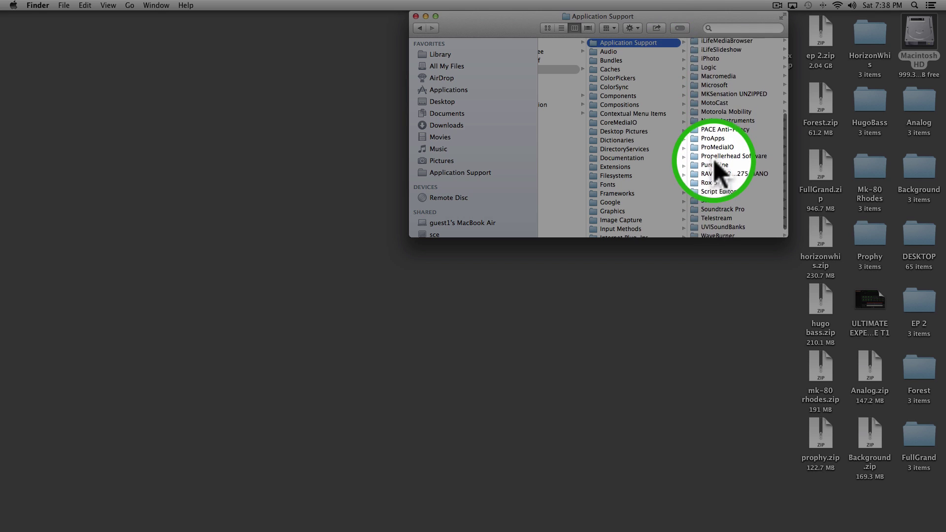
{"action": "scroll", "coordinate": [717, 170], "scroll_direction": "up", "scroll_amount": 6}
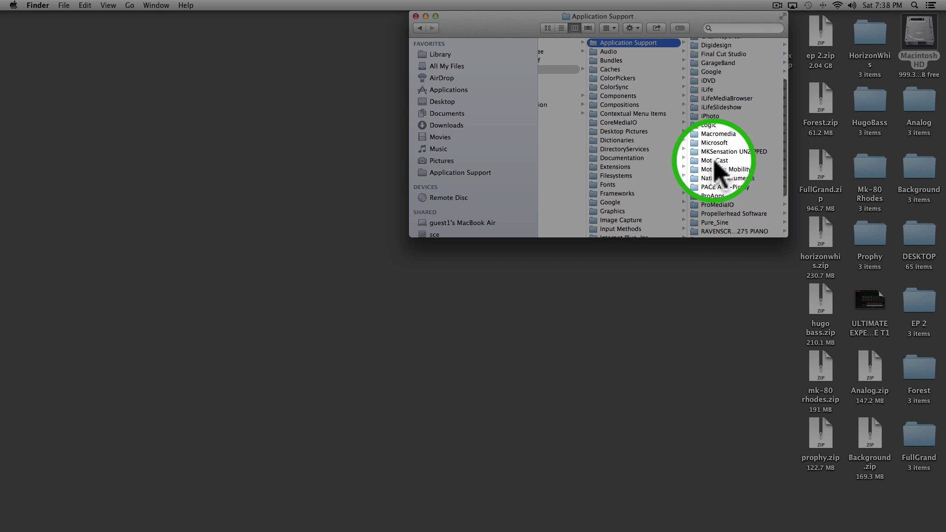
{"action": "scroll", "coordinate": [716, 170], "scroll_direction": "down", "scroll_amount": 5}
{"action": "scroll", "coordinate": [716, 170], "scroll_direction": "up", "scroll_amount": 5}
{"action": "scroll", "coordinate": [716, 170], "scroll_direction": "left", "scroll_amount": 5}
{"action": "scroll", "coordinate": [716, 170], "scroll_direction": "left", "scroll_amount": 3}
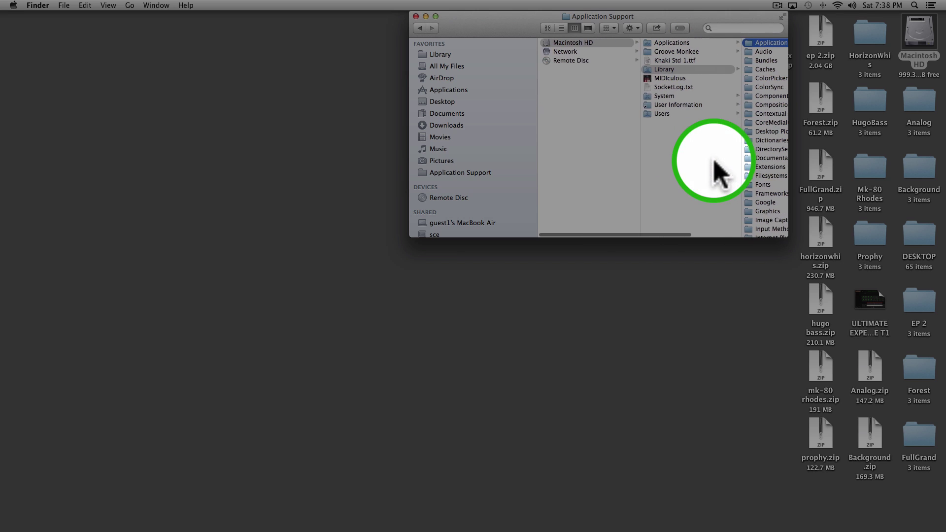
Go back to the Macintosh HD root, view the Applications folder's contents, and close the window.
{"action": "left_click", "coordinate": [553, 42]}
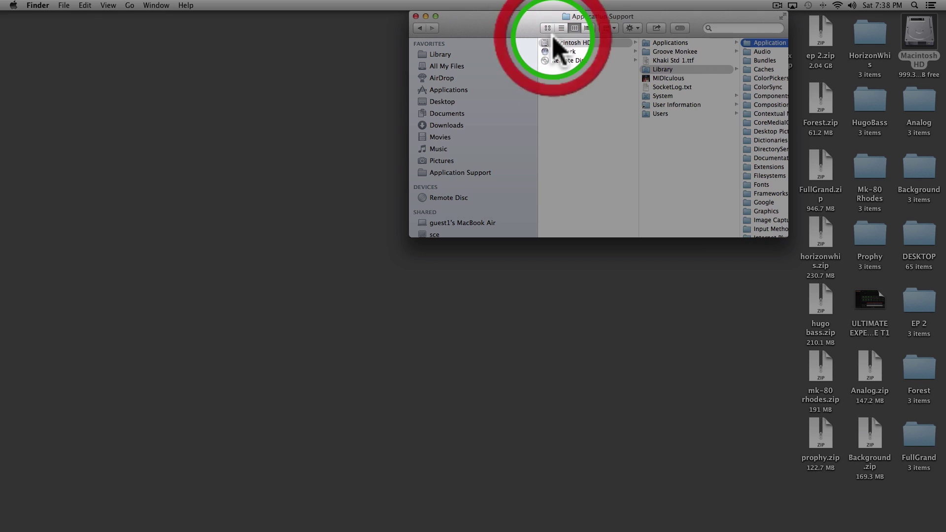
{"action": "left_click", "coordinate": [546, 43]}
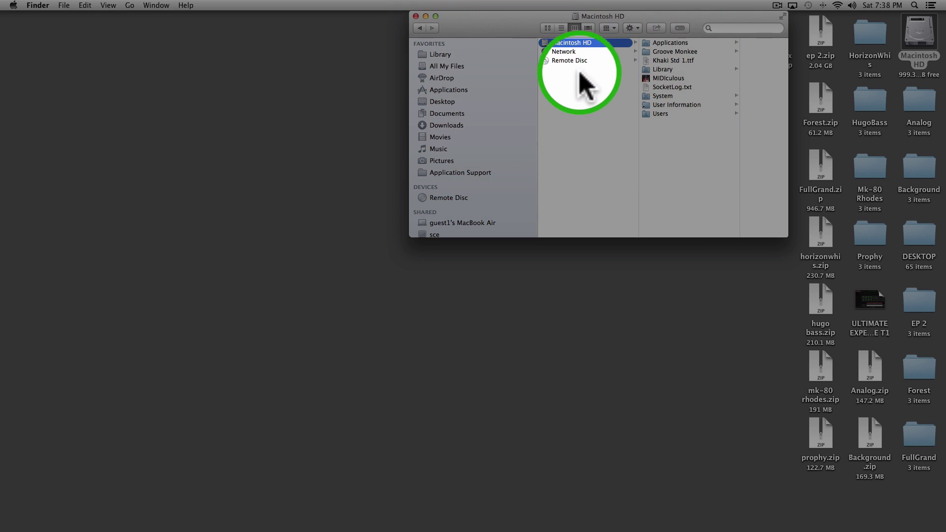
{"action": "left_click", "coordinate": [446, 92]}
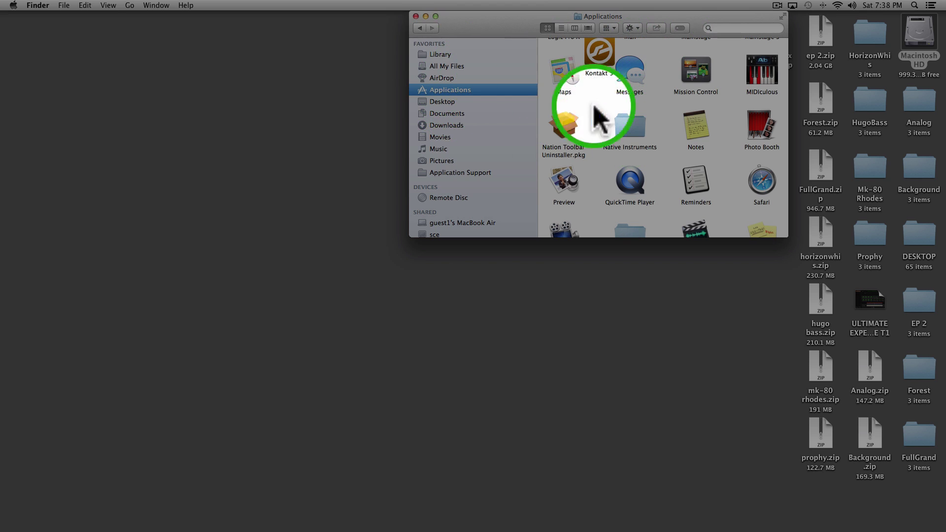
{"action": "left_click", "coordinate": [416, 16]}
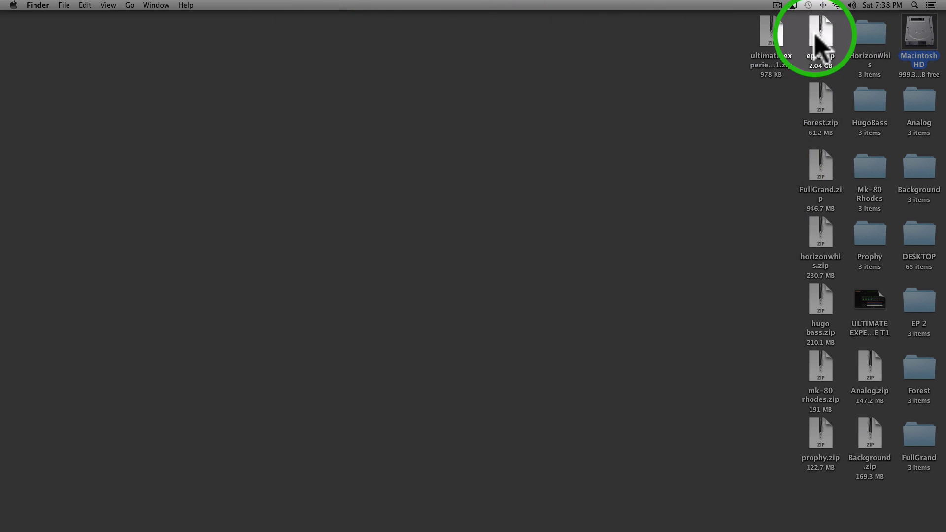
Reopen Macintosh HD and show the contents of its Applications folder.
{"action": "double_click", "coordinate": [920, 34]}
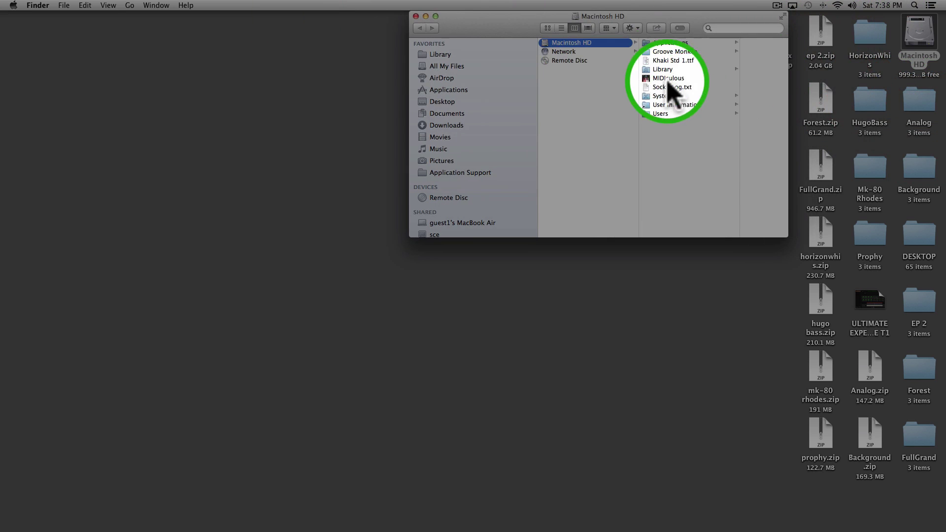
{"action": "left_click", "coordinate": [668, 43]}
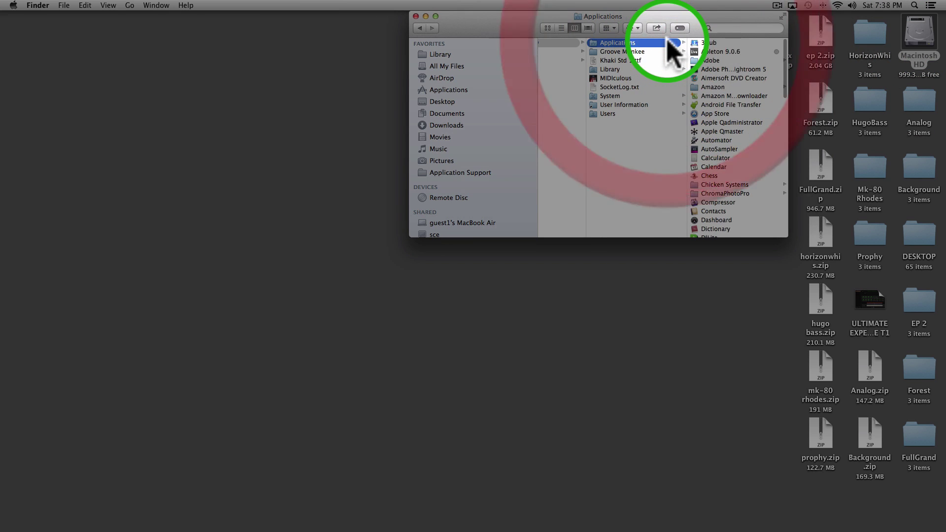
{"action": "scroll", "coordinate": [711, 71], "scroll_direction": "down", "scroll_amount": 5}
{"action": "scroll", "coordinate": [713, 79], "scroll_direction": "up", "scroll_amount": 5}
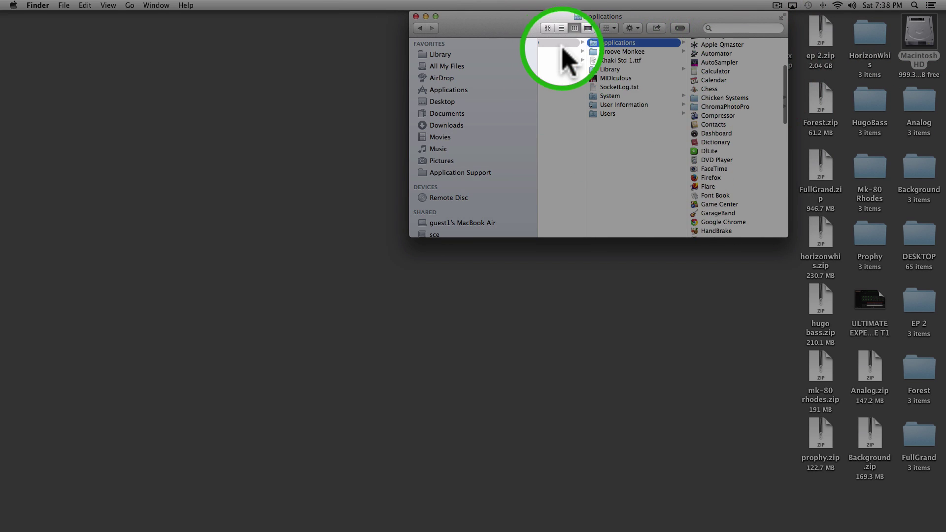
Preview the Applications folder in list and icon views and return it to column view.
{"action": "left_click", "coordinate": [561, 28]}
{"action": "left_click", "coordinate": [548, 28]}
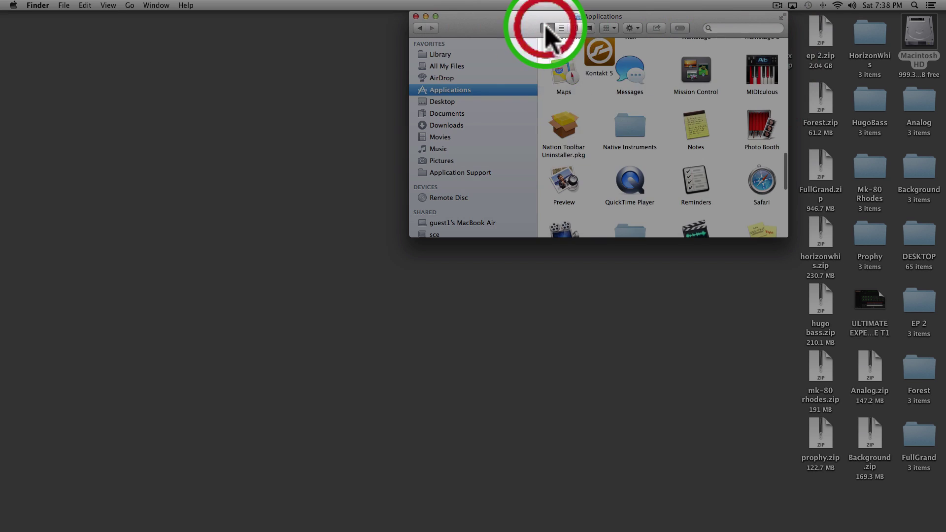
{"action": "left_click", "coordinate": [561, 28]}
{"action": "left_click", "coordinate": [574, 28]}
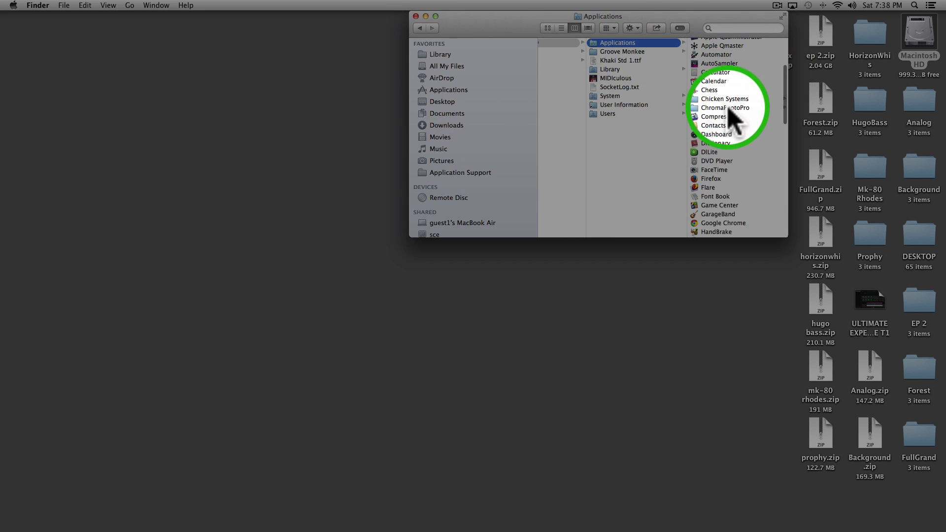
Find the Native Instruments folder in Applications and open it.
{"action": "scroll", "coordinate": [735, 121], "scroll_direction": "down", "scroll_amount": 10}
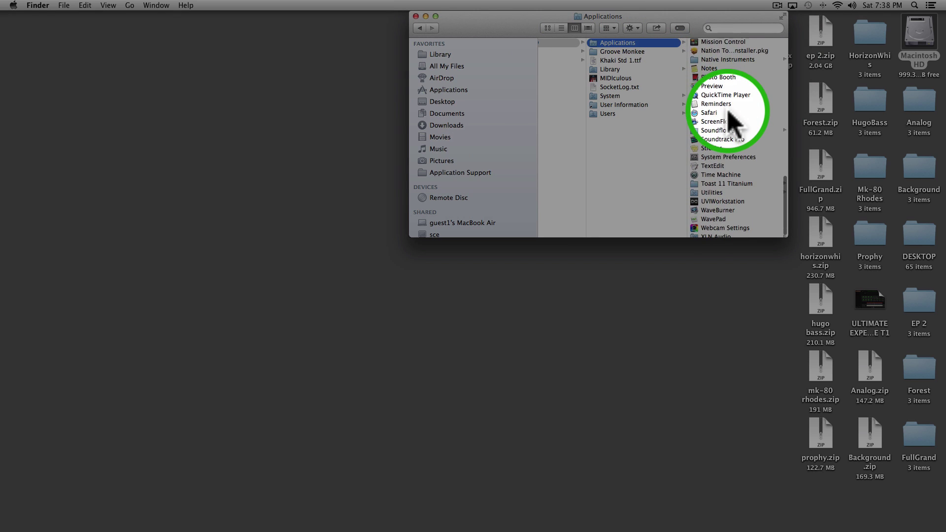
{"action": "scroll", "coordinate": [735, 121], "scroll_direction": "up", "scroll_amount": 4}
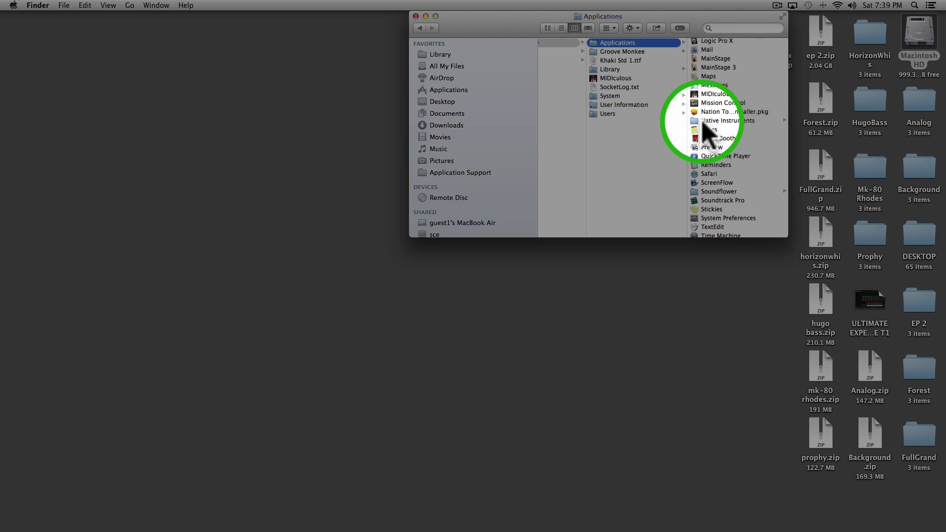
{"action": "left_click", "coordinate": [704, 121]}
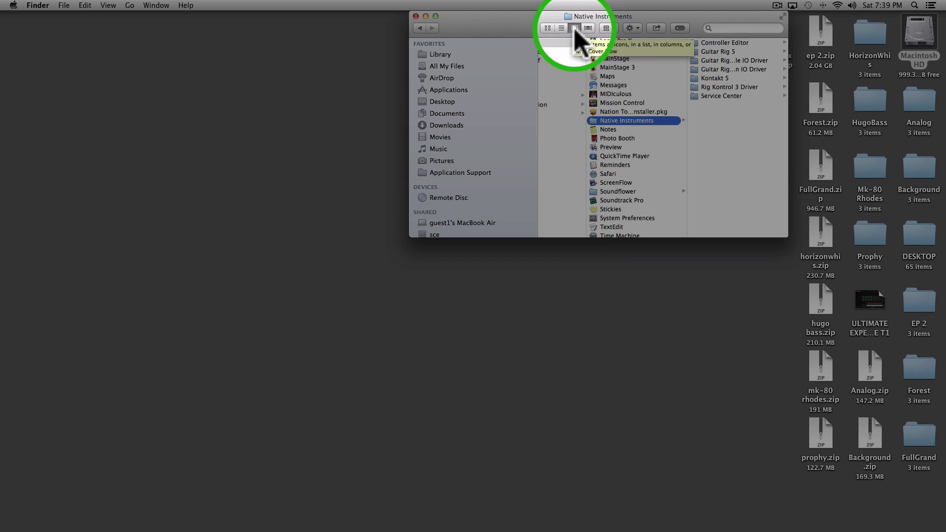
Cycle the Native Instruments folder through icon, list and column views and open its Kontakt 5 subfolder.
{"action": "left_click", "coordinate": [548, 28]}
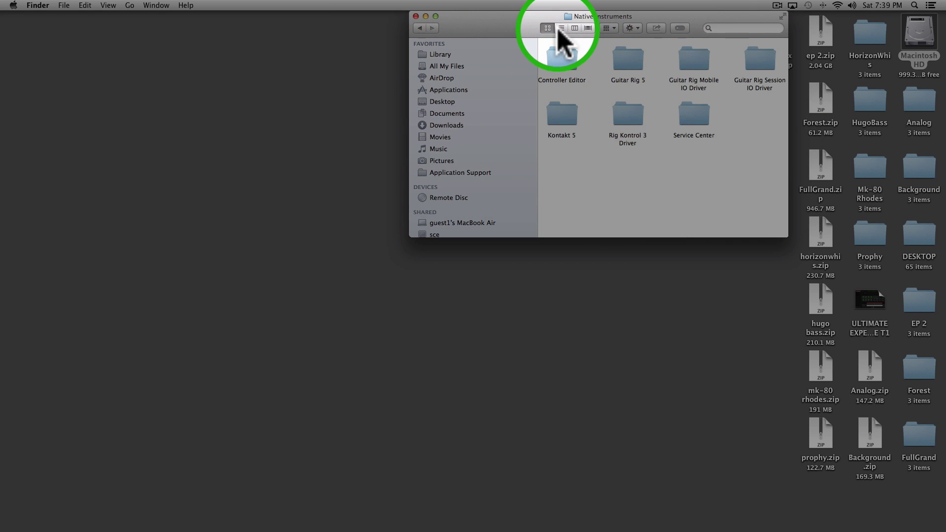
{"action": "left_click", "coordinate": [561, 28]}
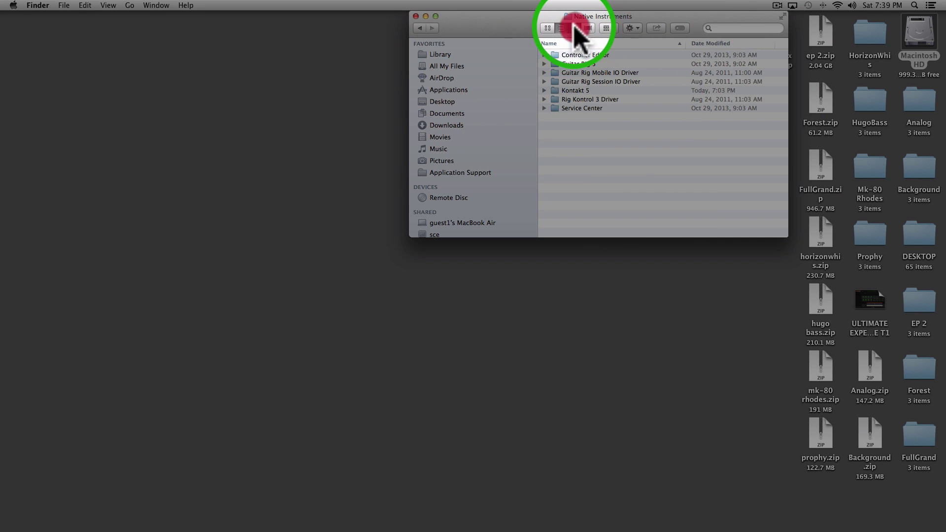
{"action": "left_click", "coordinate": [574, 28]}
{"action": "scroll", "coordinate": [655, 152], "scroll_direction": "down", "scroll_amount": 5}
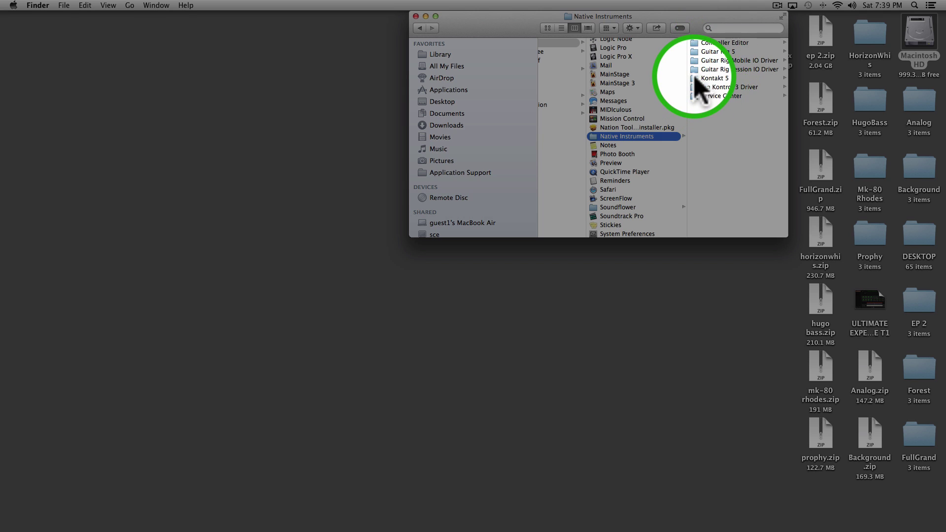
{"action": "left_click", "coordinate": [696, 79]}
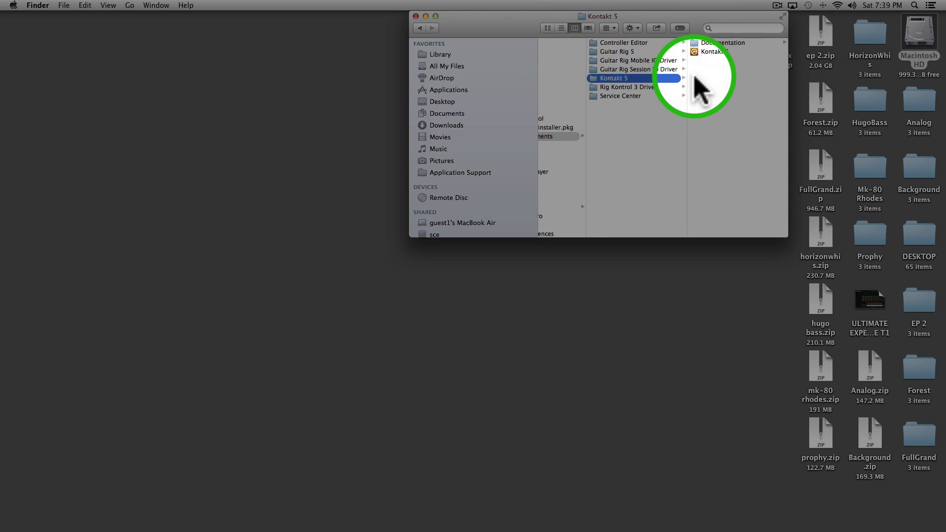
Move the HorizonWhis folder from the desktop into the Kontakt 5 folder.
{"action": "scroll", "coordinate": [690, 86], "scroll_direction": "left", "scroll_amount": 5}
{"action": "scroll", "coordinate": [640, 79], "scroll_direction": "right", "scroll_amount": 5}
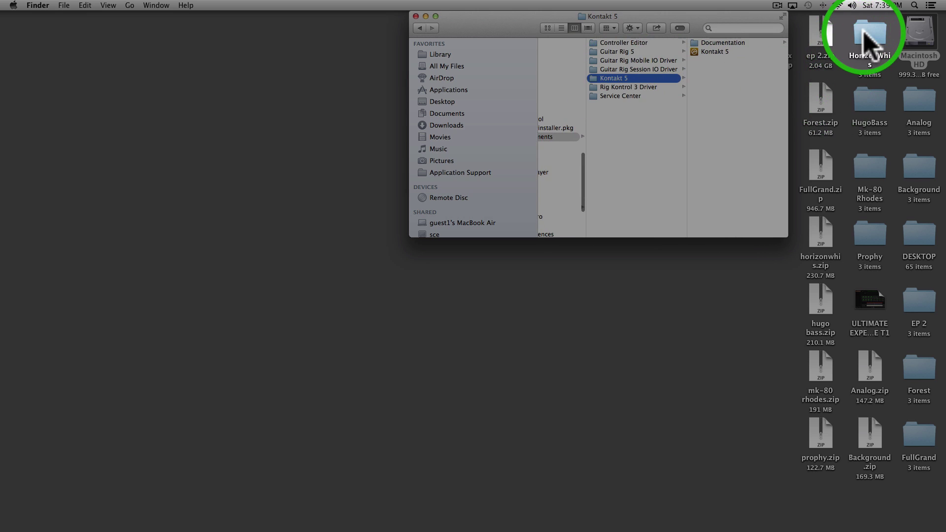
{"action": "left_click", "coordinate": [869, 44]}
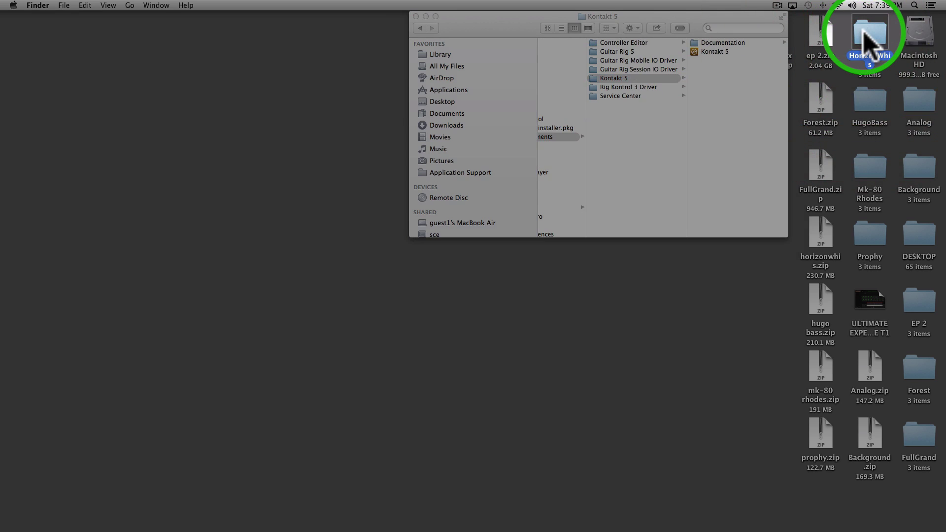
{"action": "left_click_drag", "start_coordinate": [869, 43], "coordinate": [750, 144]}
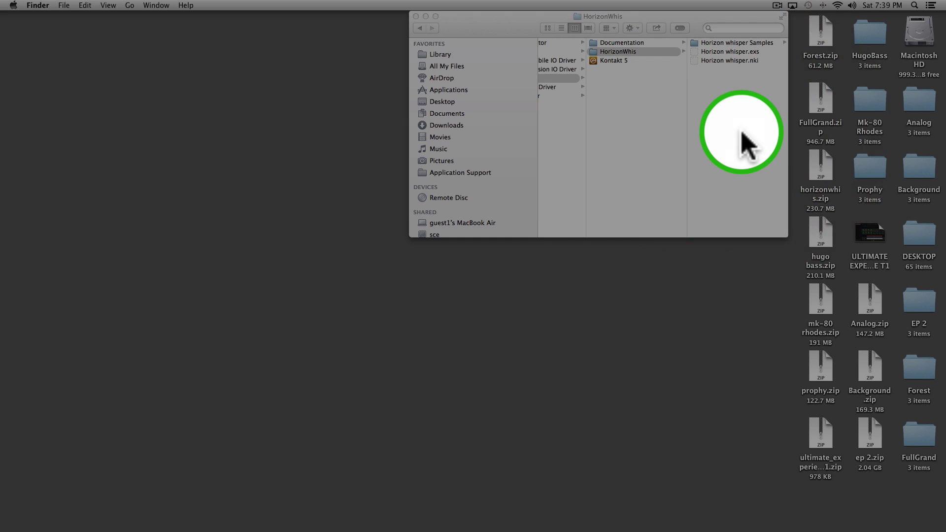
Reselect the Kontakt 5 folder within Native Instruments and display its contents as icons.
{"action": "scroll", "coordinate": [631, 168], "scroll_direction": "left", "scroll_amount": 5}
{"action": "left_click", "coordinate": [672, 79]}
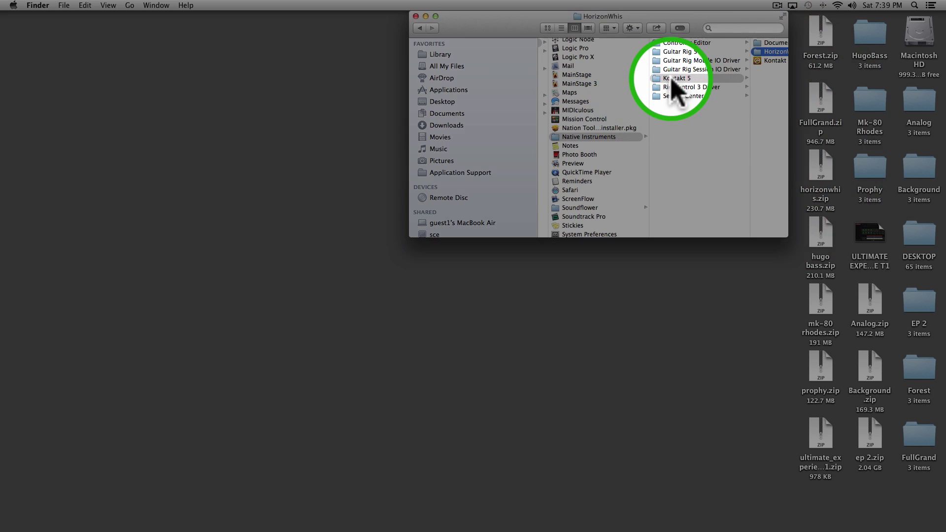
{"action": "left_click", "coordinate": [664, 81]}
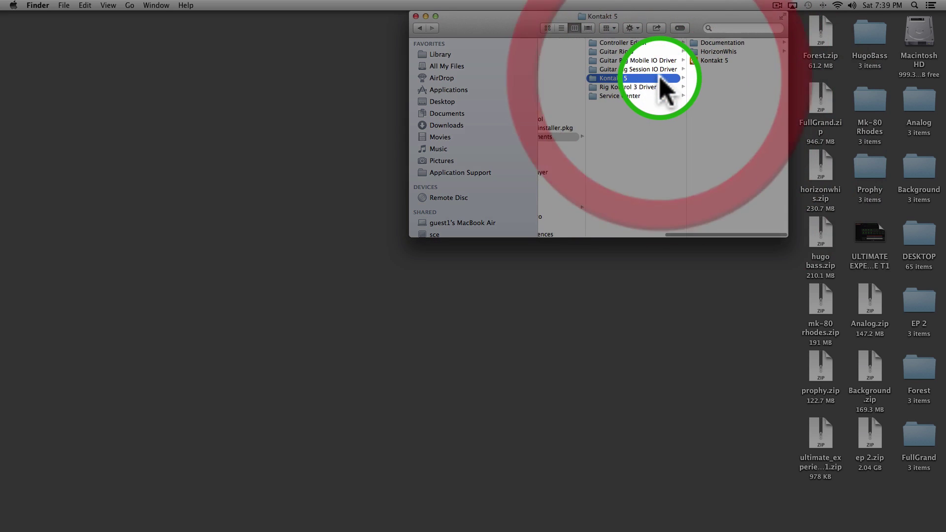
{"action": "left_click", "coordinate": [547, 28]}
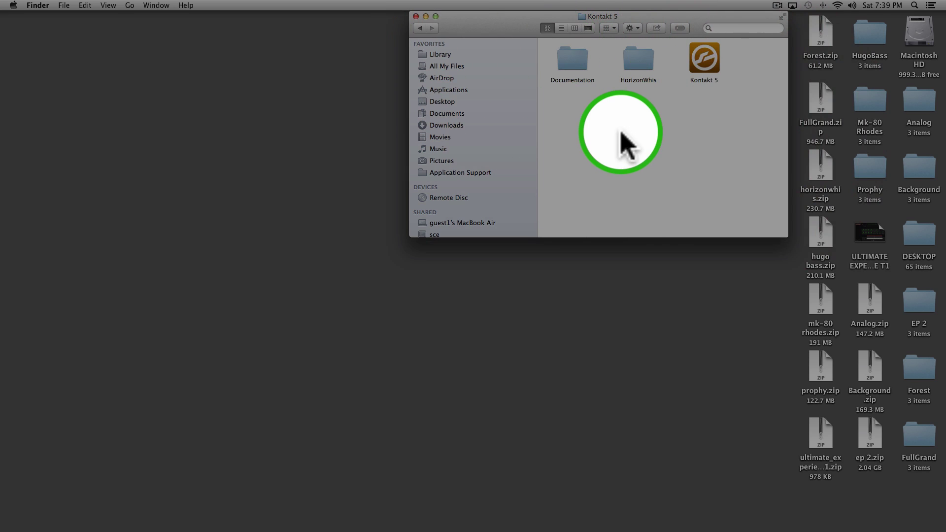
{"action": "left_click", "coordinate": [573, 28]}
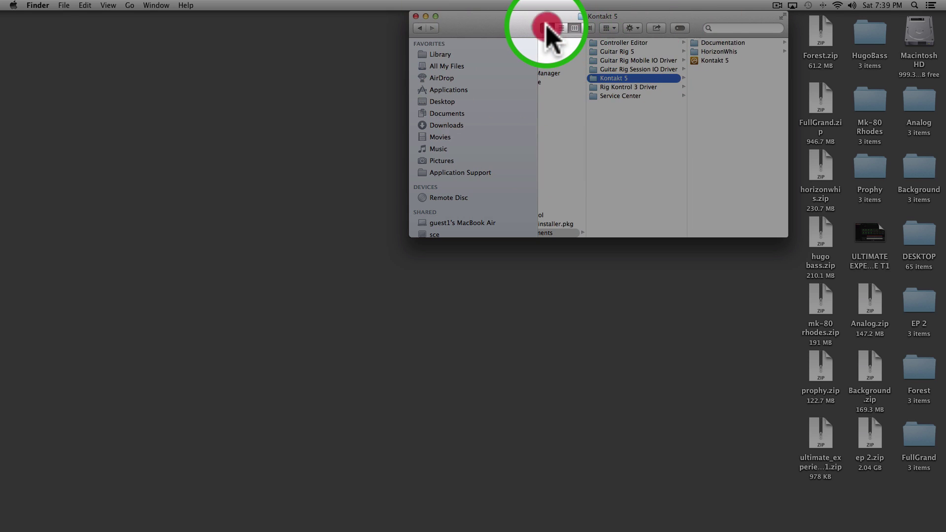
{"action": "left_click", "coordinate": [547, 28]}
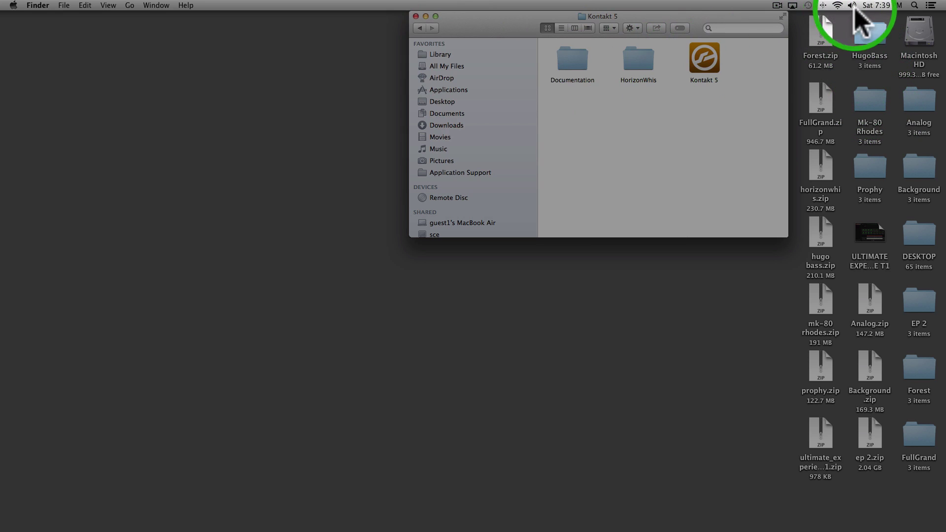
Move the HugoBass, Mk-80 Rhodes and Prophy folders from the desktop into the Kontakt 5 folder.
{"action": "left_click_drag", "start_coordinate": [870, 45], "coordinate": [630, 150]}
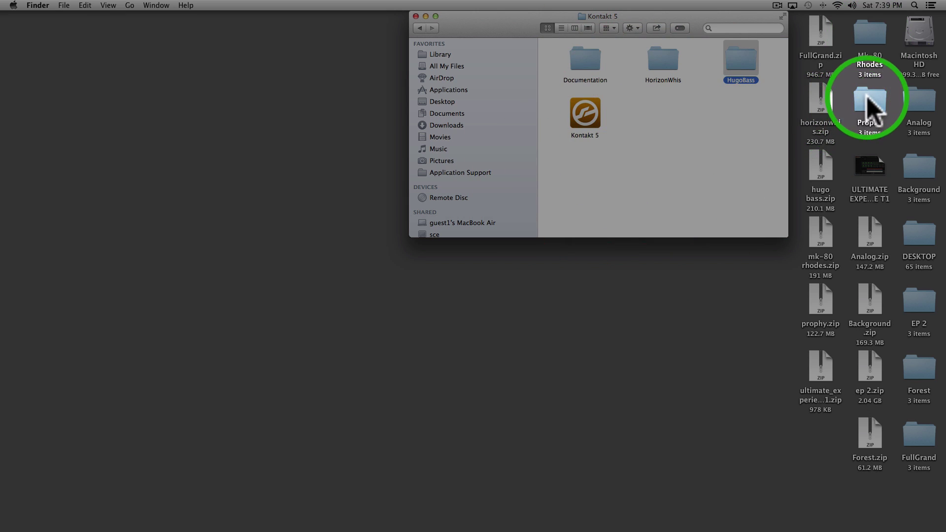
{"action": "left_click", "coordinate": [858, 35]}
{"action": "left_click", "coordinate": [866, 102], "text": "super"}
{"action": "left_click_drag", "start_coordinate": [866, 102], "coordinate": [699, 157]}
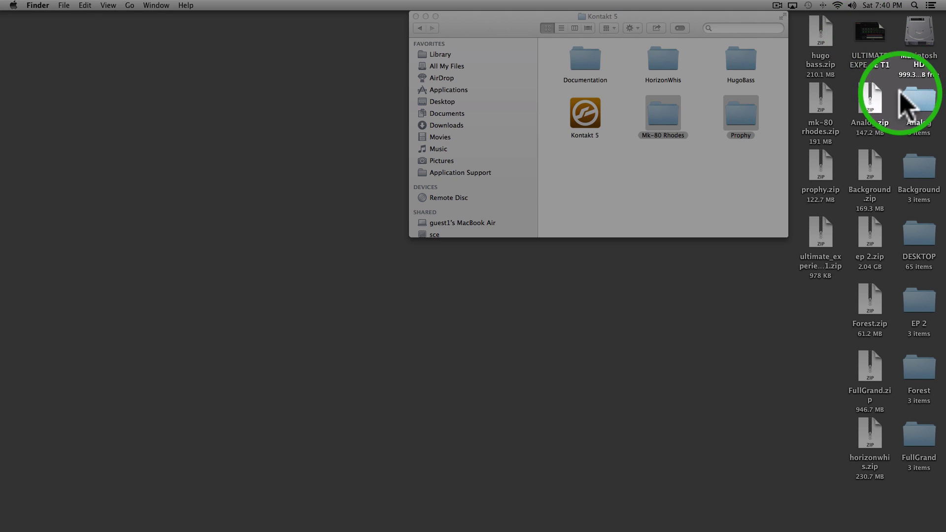
Move the Analog, Background, EP 2, Forest and FullGrand folders from the desktop into the Kontakt 5 folder, then clear the selection.
{"action": "left_click_drag", "start_coordinate": [897, 91], "coordinate": [720, 187]}
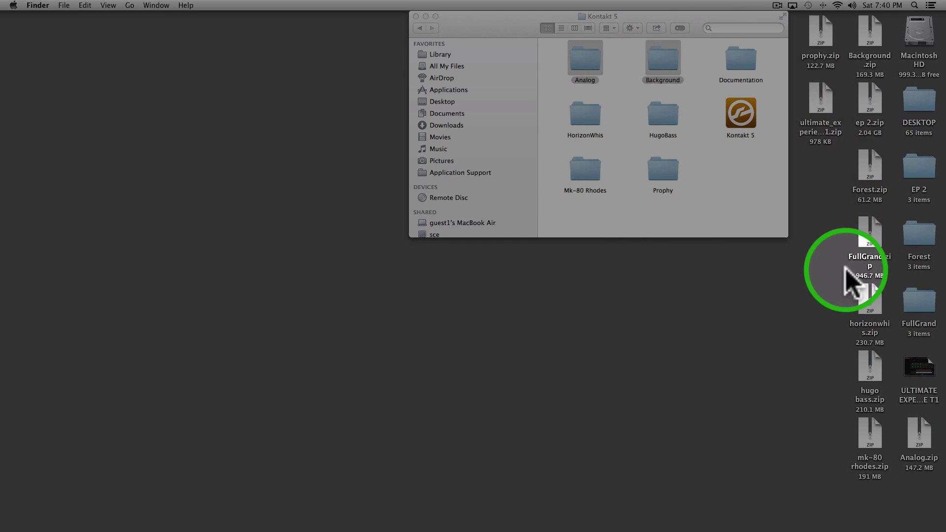
{"action": "left_click_drag", "start_coordinate": [900, 160], "coordinate": [713, 174]}
{"action": "left_click", "coordinate": [724, 352]}
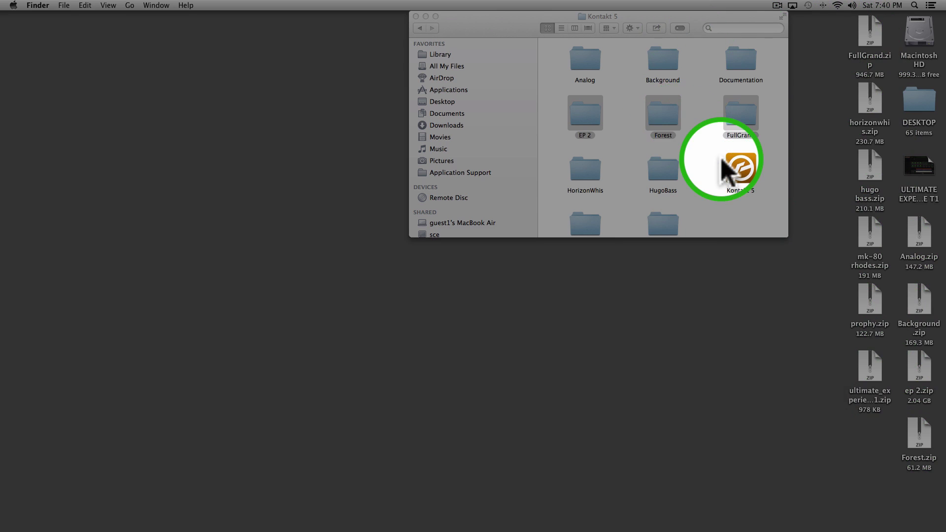
{"action": "left_click", "coordinate": [703, 161]}
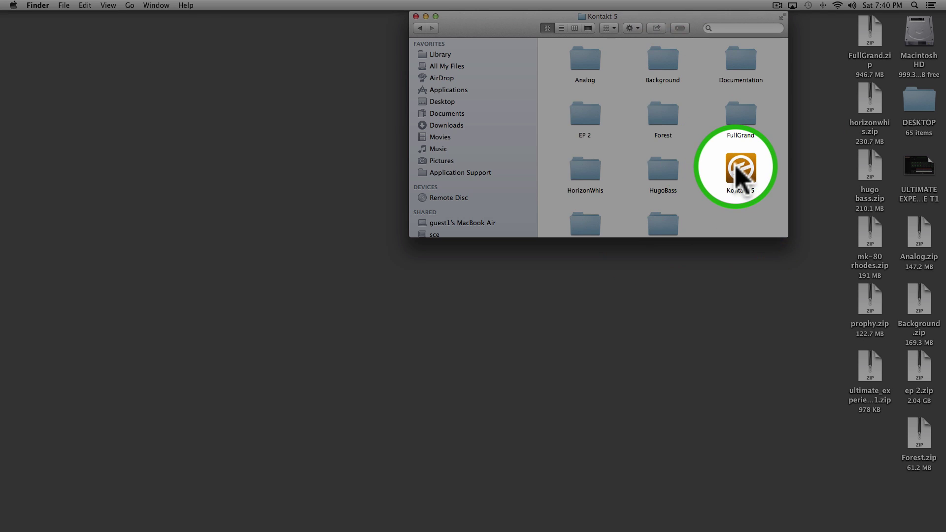
Launch the Kontakt 5 application and close the Finder window showing the Kontakt 5 folder.
{"action": "mouse_move", "coordinate": [596, 516]}
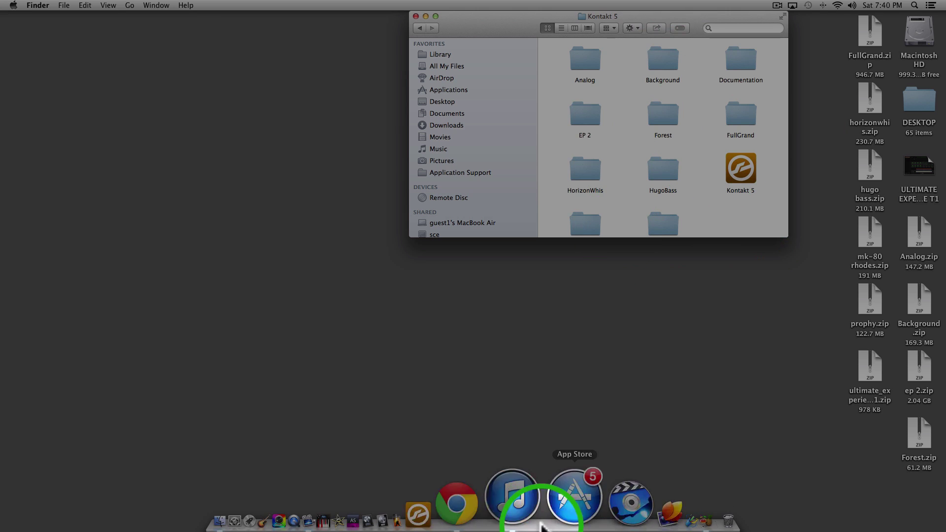
{"action": "left_click", "coordinate": [507, 493]}
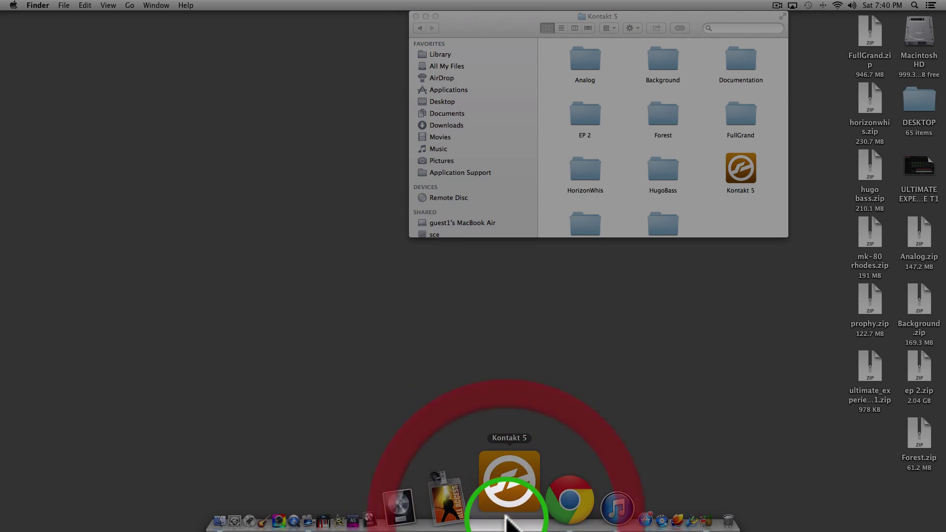
{"action": "double_click", "coordinate": [737, 170]}
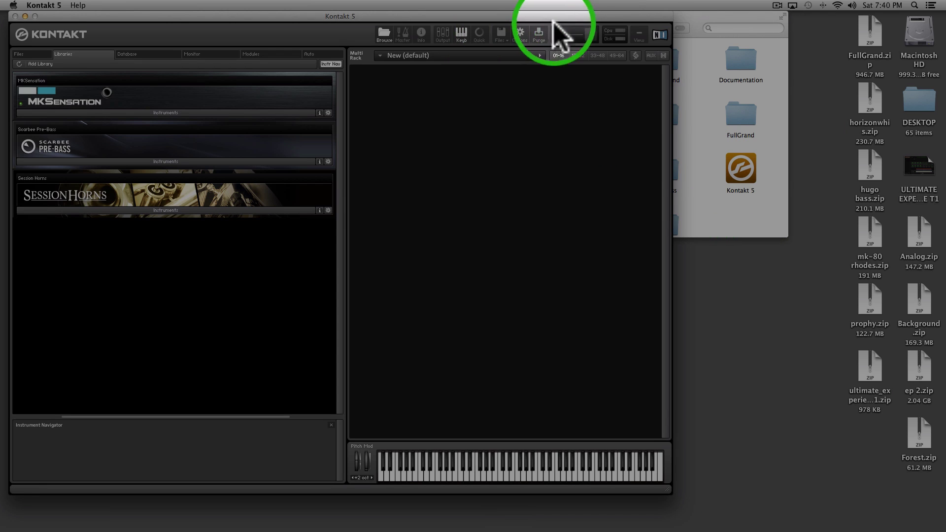
{"action": "left_click", "coordinate": [692, 24]}
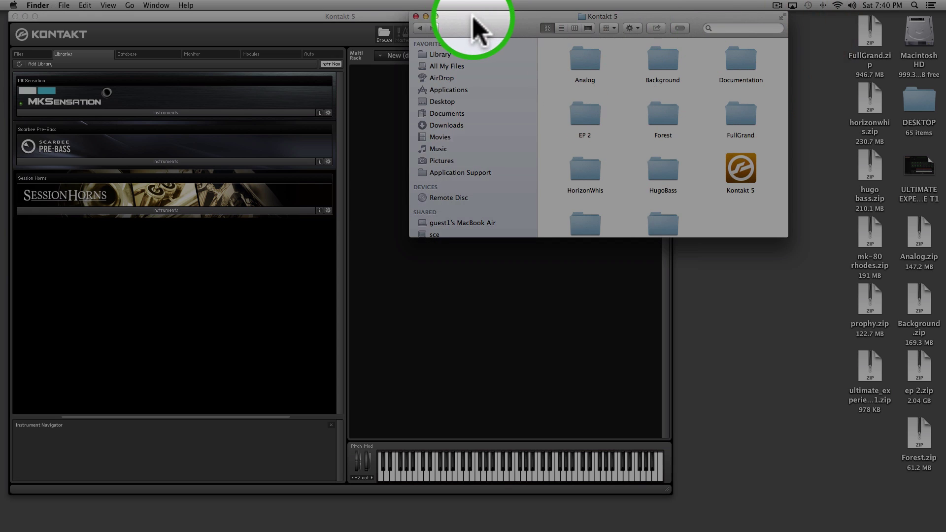
{"action": "left_click", "coordinate": [415, 16]}
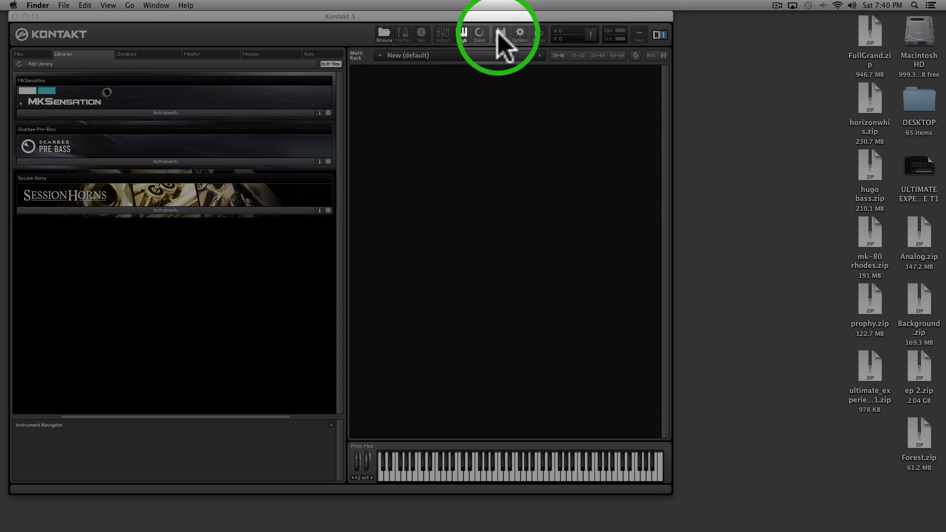
Browse Kontakt's file tree through Macintosh HD, Applications and Native Instruments, and expand the Kontakt 5 folder.
{"action": "left_click", "coordinate": [24, 58]}
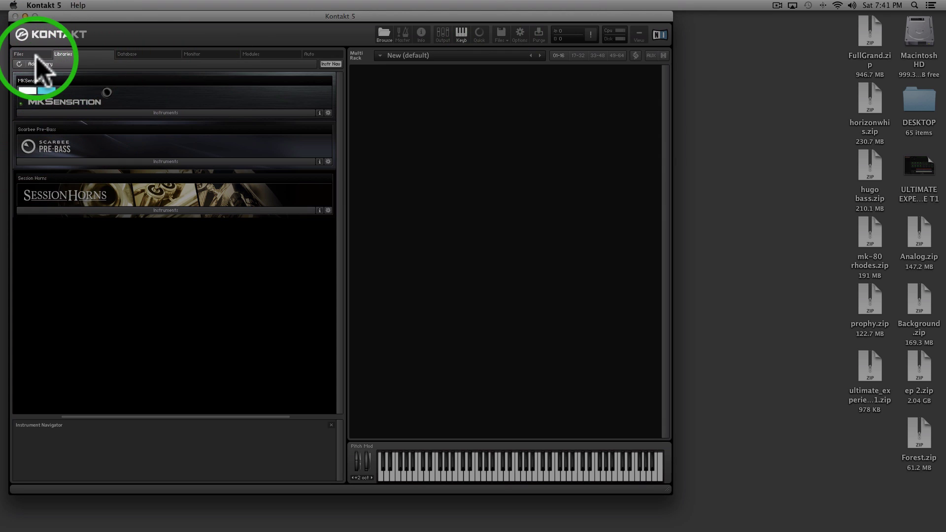
{"action": "left_click", "coordinate": [20, 55]}
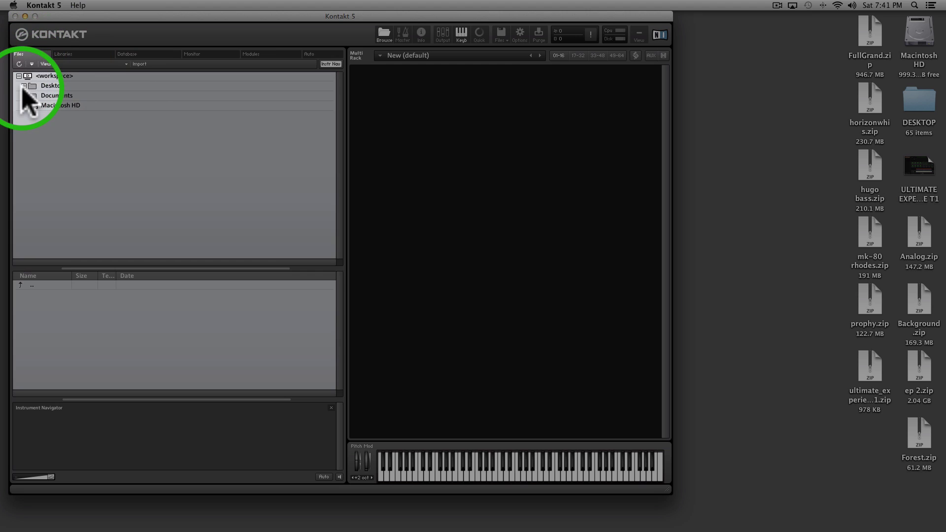
{"action": "left_click", "coordinate": [23, 106]}
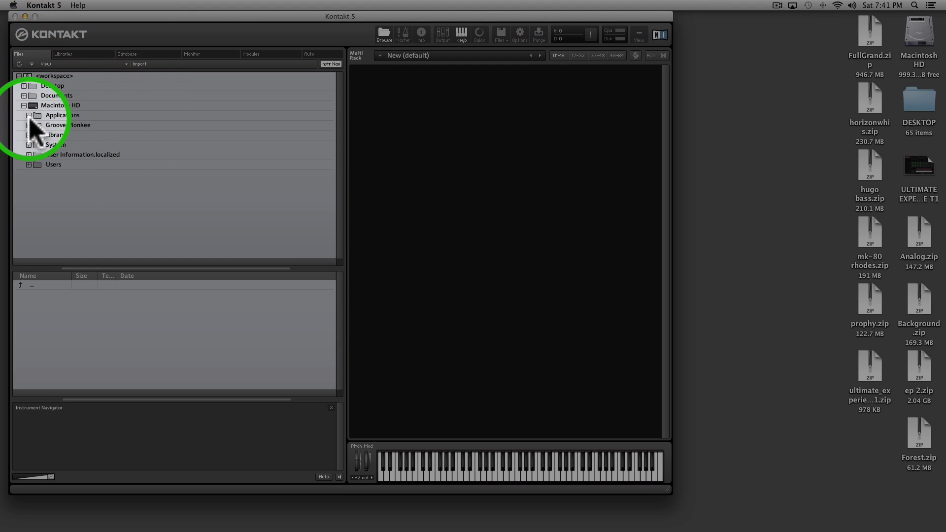
{"action": "left_click", "coordinate": [29, 115]}
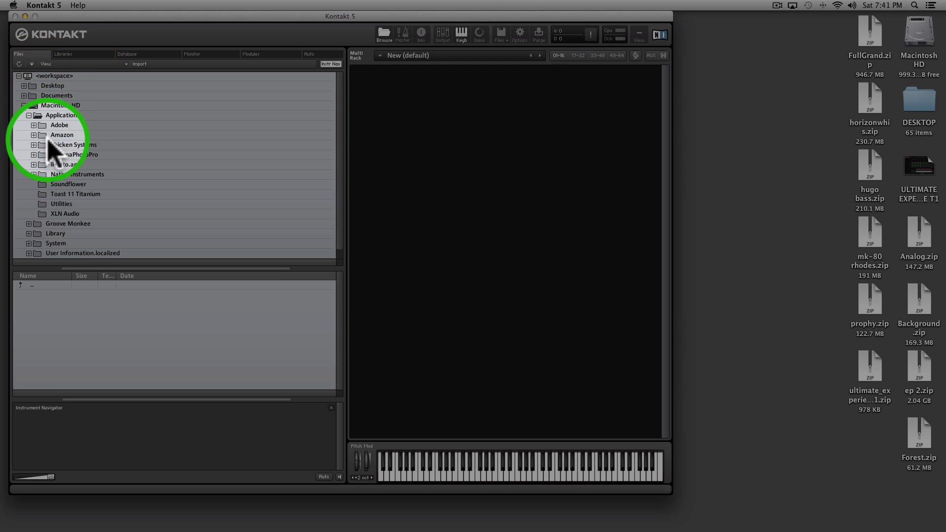
{"action": "left_click", "coordinate": [34, 165]}
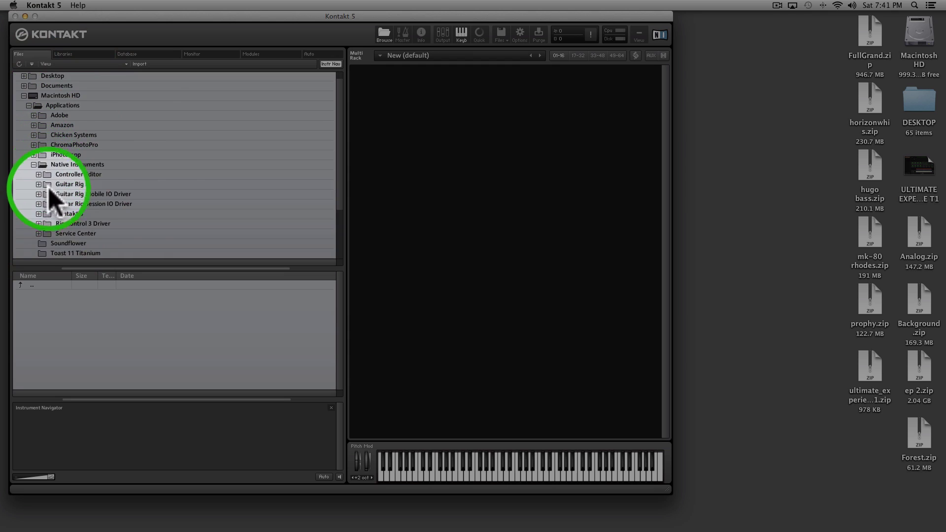
{"action": "left_click", "coordinate": [39, 214]}
{"action": "scroll", "coordinate": [49, 227], "scroll_direction": "down", "scroll_amount": 5}
{"action": "scroll", "coordinate": [55, 229], "scroll_direction": "up", "scroll_amount": 5}
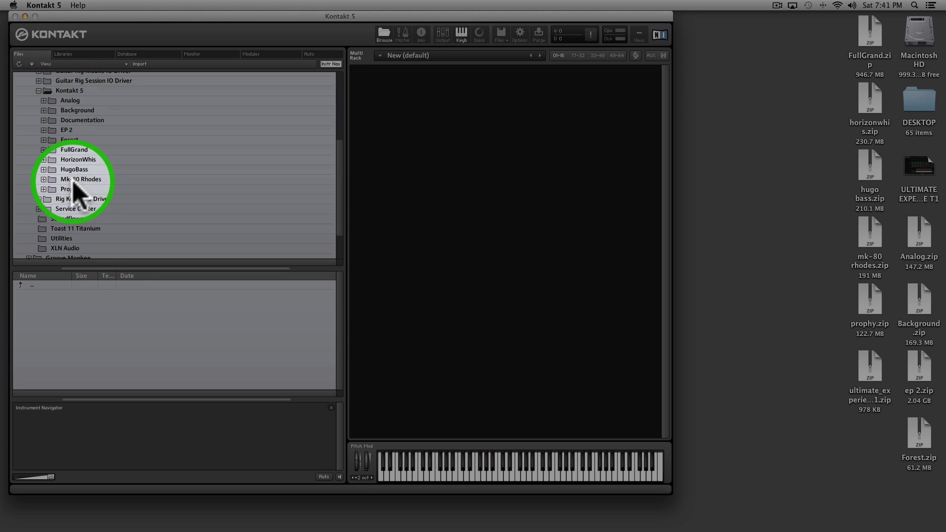
Expand the Analog and Background folders in the file tree to inspect their contents, and collapse both again.
{"action": "left_click", "coordinate": [44, 101]}
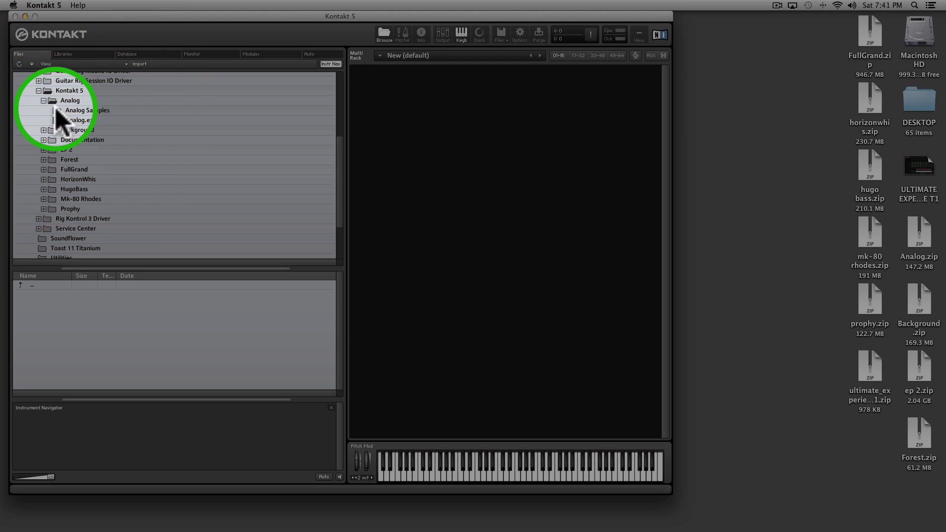
{"action": "left_click", "coordinate": [44, 131]}
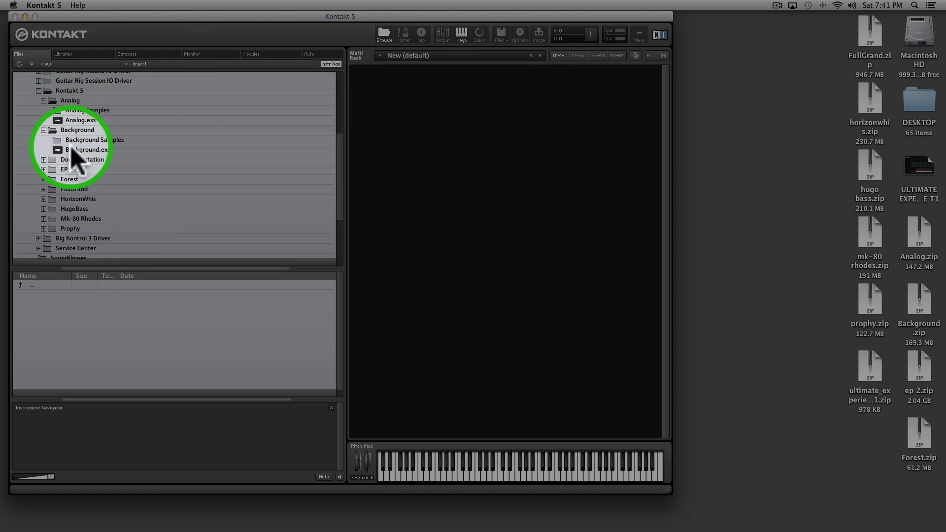
{"action": "left_click", "coordinate": [43, 130]}
{"action": "left_click", "coordinate": [43, 101]}
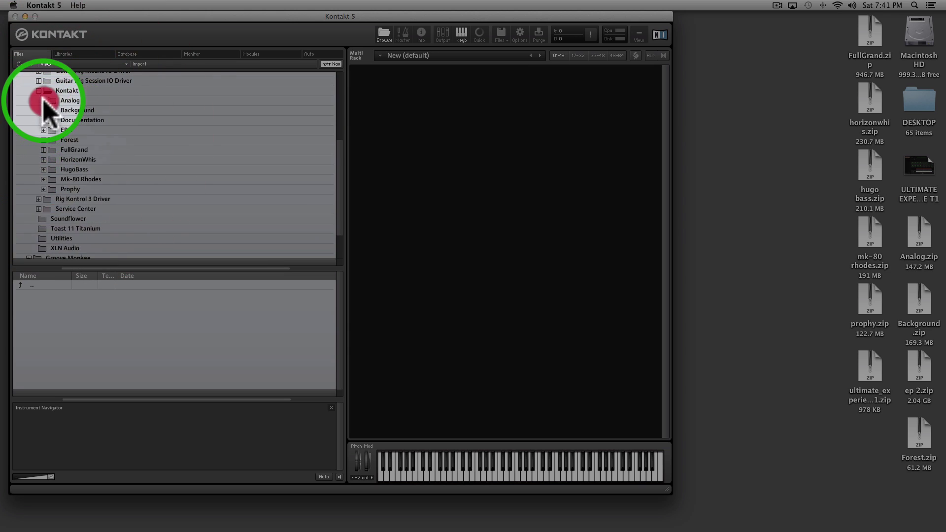
Show the Analog folder's files and load Analog.nki into the empty multi rack.
{"action": "left_click", "coordinate": [74, 101]}
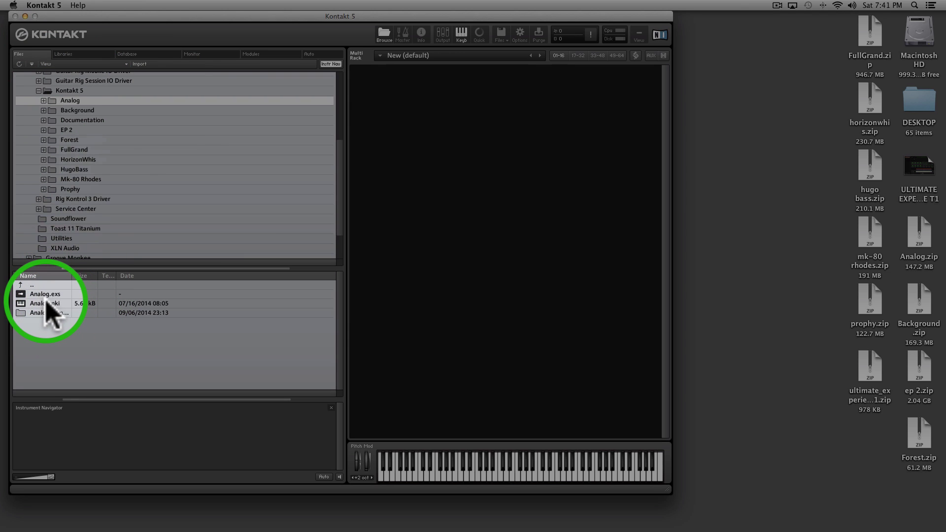
{"action": "left_click", "coordinate": [43, 101]}
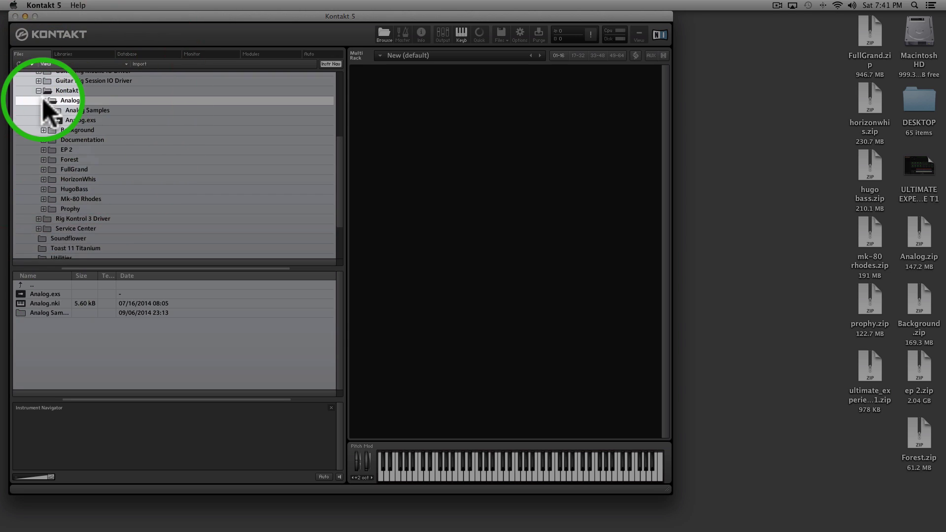
{"action": "left_click", "coordinate": [43, 101]}
{"action": "left_click", "coordinate": [71, 103]}
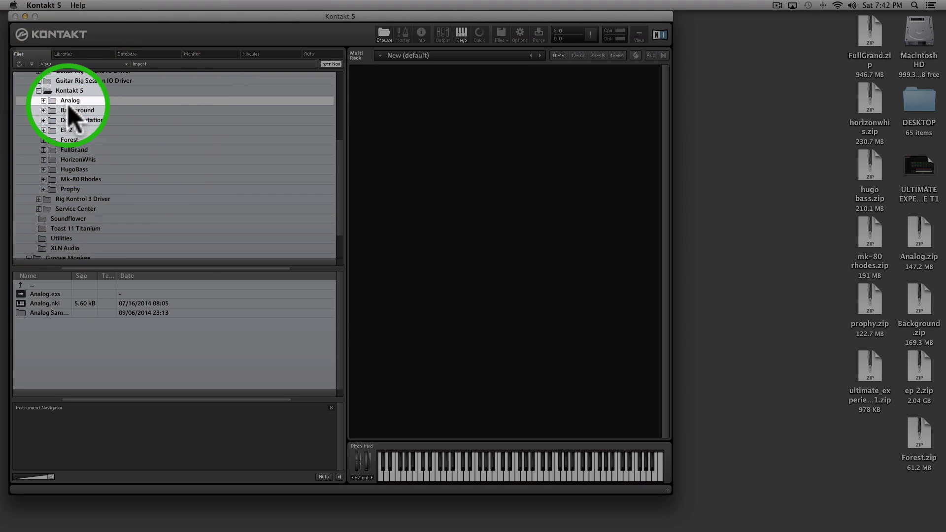
{"action": "left_click", "coordinate": [30, 303]}
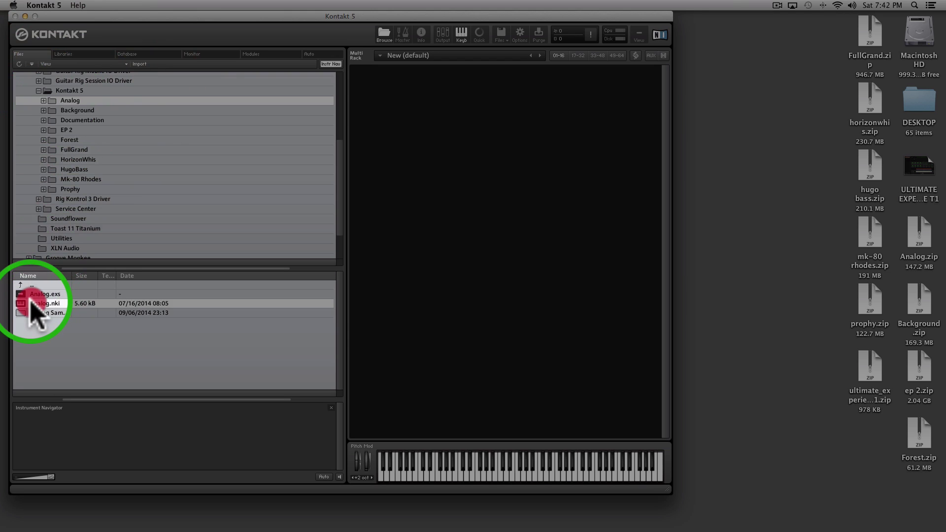
{"action": "left_click_drag", "start_coordinate": [30, 303], "coordinate": [433, 96]}
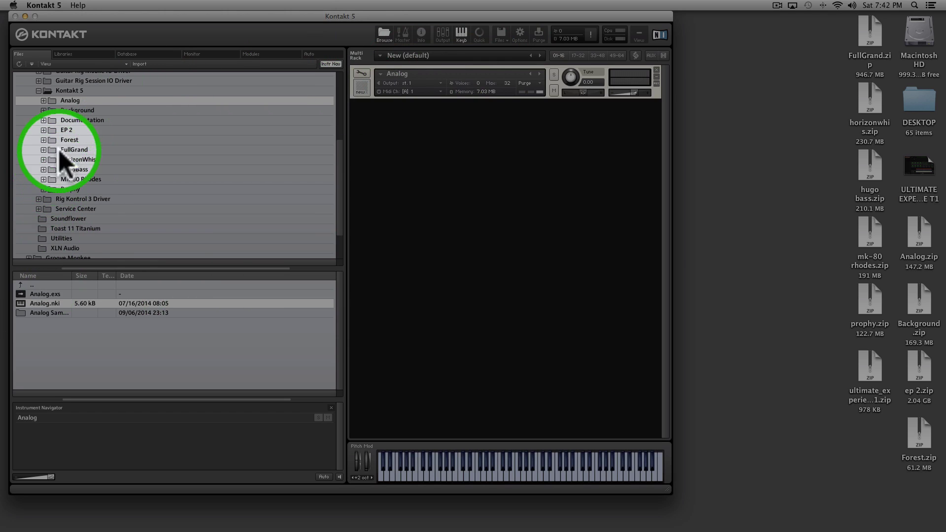
Show the Background folder's files and load its Kontakt instrument into the rack below Analog.
{"action": "left_click", "coordinate": [72, 110]}
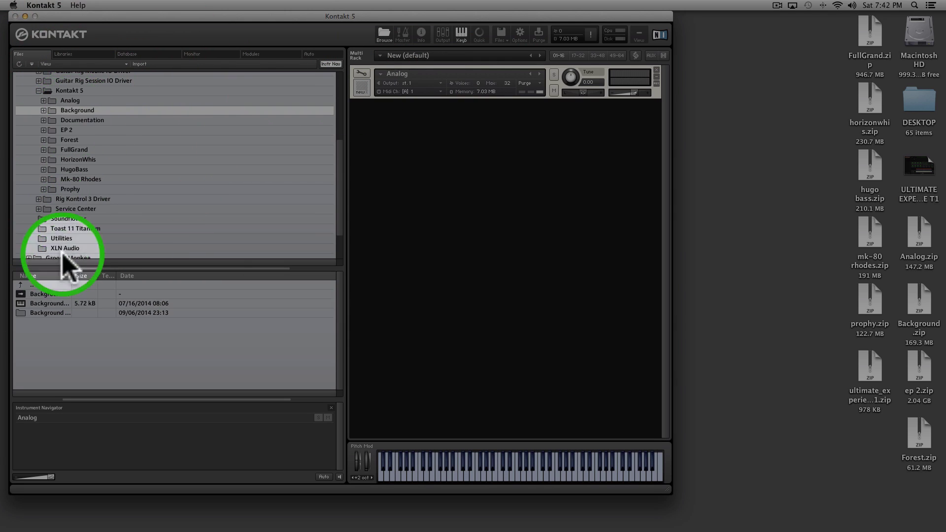
{"action": "left_click", "coordinate": [42, 303]}
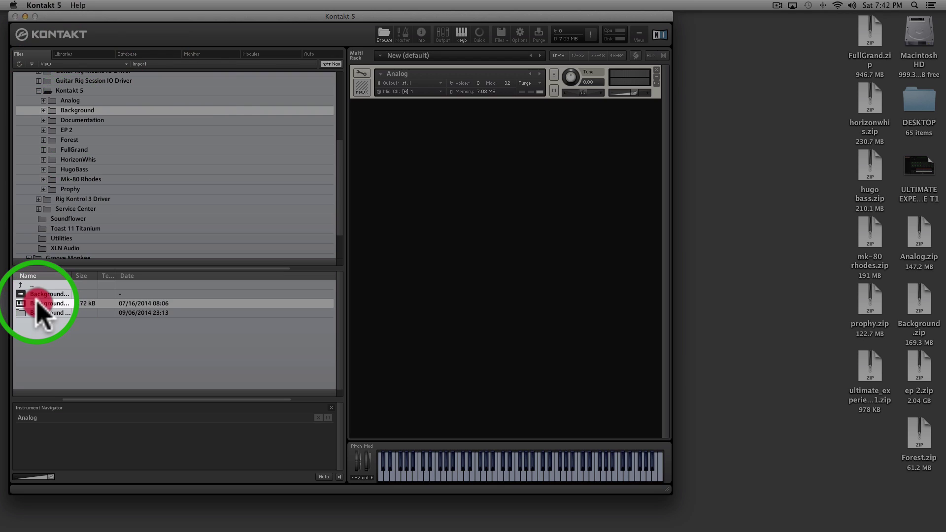
{"action": "left_click_drag", "start_coordinate": [37, 303], "coordinate": [445, 190]}
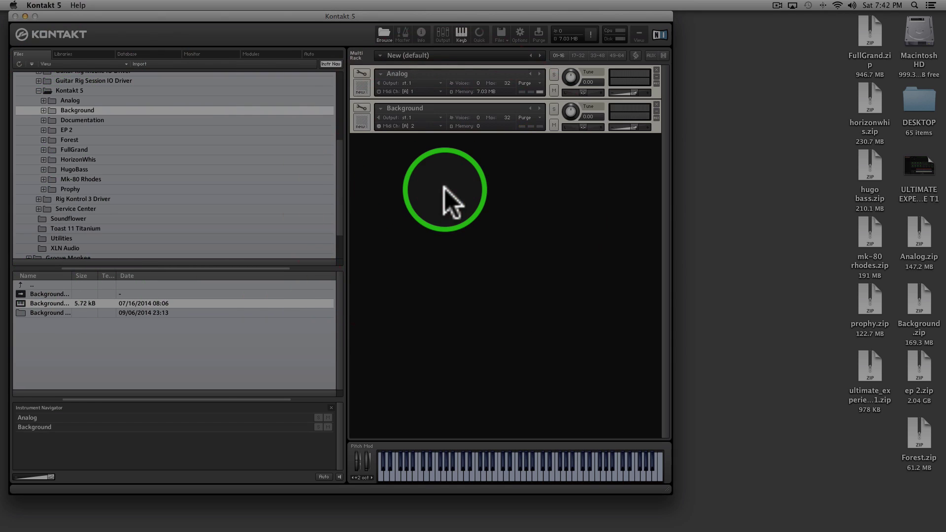
Load EP 2.nki from the EP 2 folder into the rack and choose to browse for the folder holding its missing samples.
{"action": "left_click", "coordinate": [72, 130]}
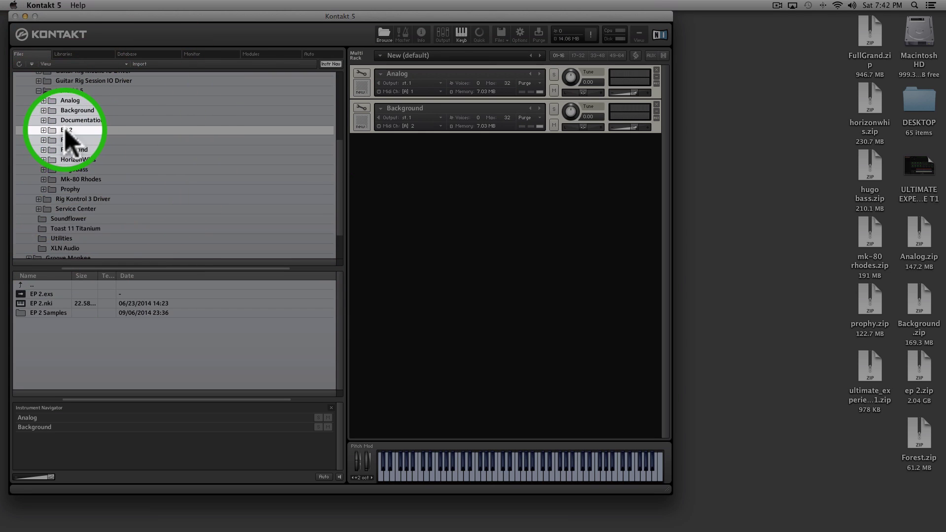
{"action": "left_click_drag", "start_coordinate": [43, 304], "coordinate": [408, 228]}
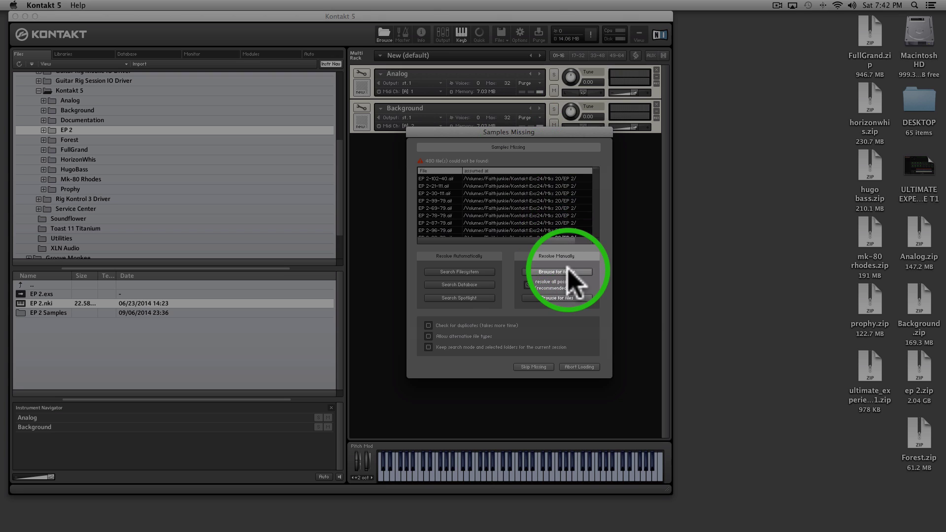
{"action": "left_click", "coordinate": [553, 272]}
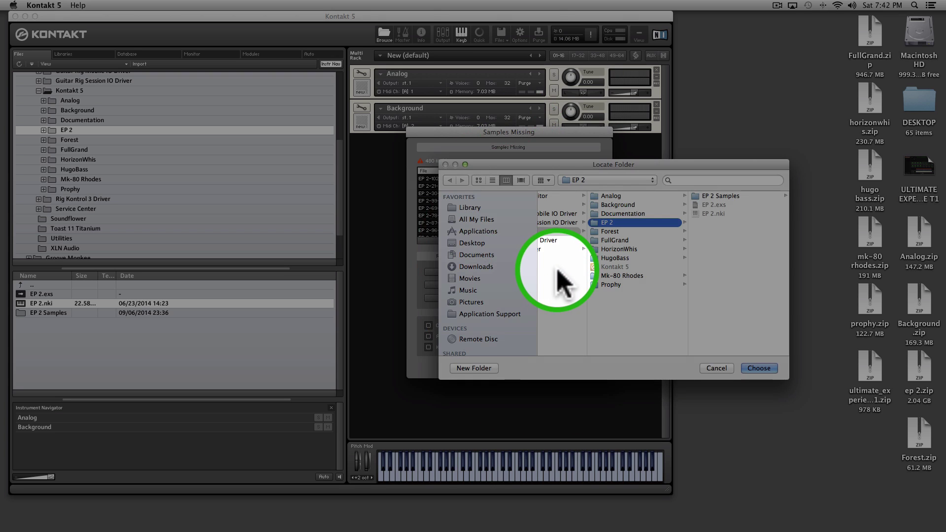
Resolve the missing samples by locating Applications, Native Instruments, Kontakt 5, EP 2 and choosing the EP 2 Samples folder.
{"action": "scroll", "coordinate": [570, 264], "scroll_direction": "left", "scroll_amount": 5}
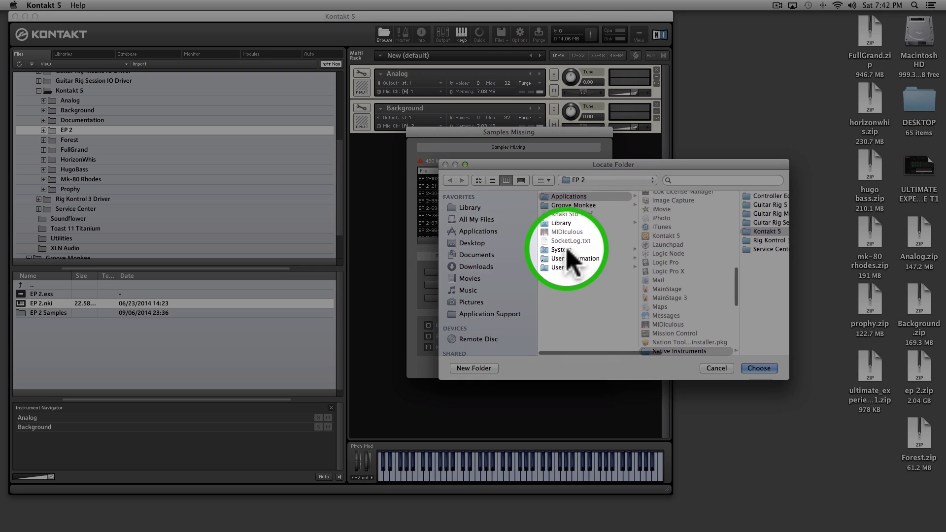
{"action": "left_click", "coordinate": [557, 196]}
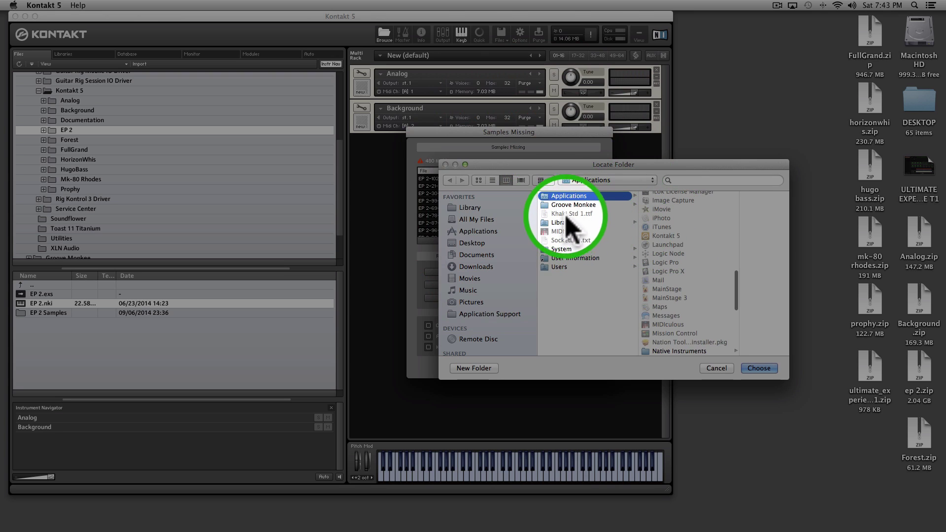
{"action": "scroll", "coordinate": [709, 246], "scroll_direction": "down", "scroll_amount": 8}
{"action": "scroll", "coordinate": [660, 266], "scroll_direction": "up", "scroll_amount": 6}
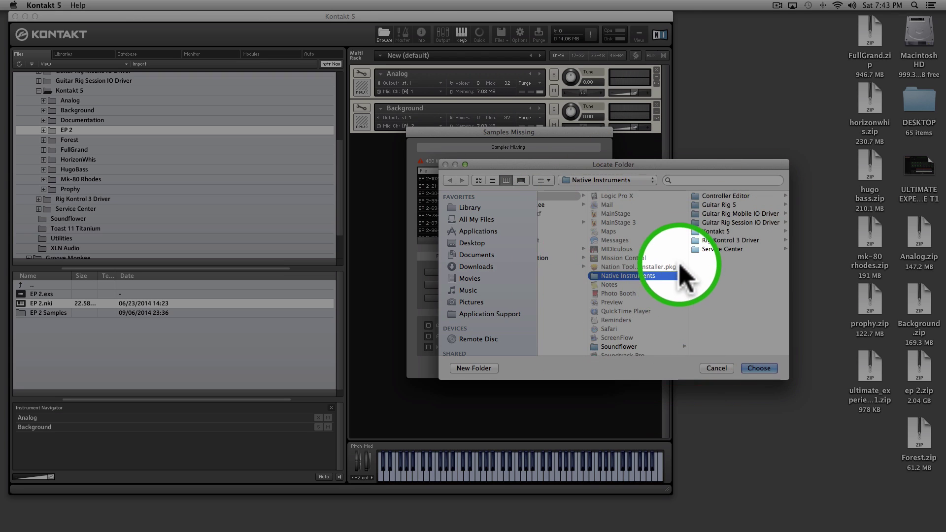
{"action": "left_click", "coordinate": [705, 232]}
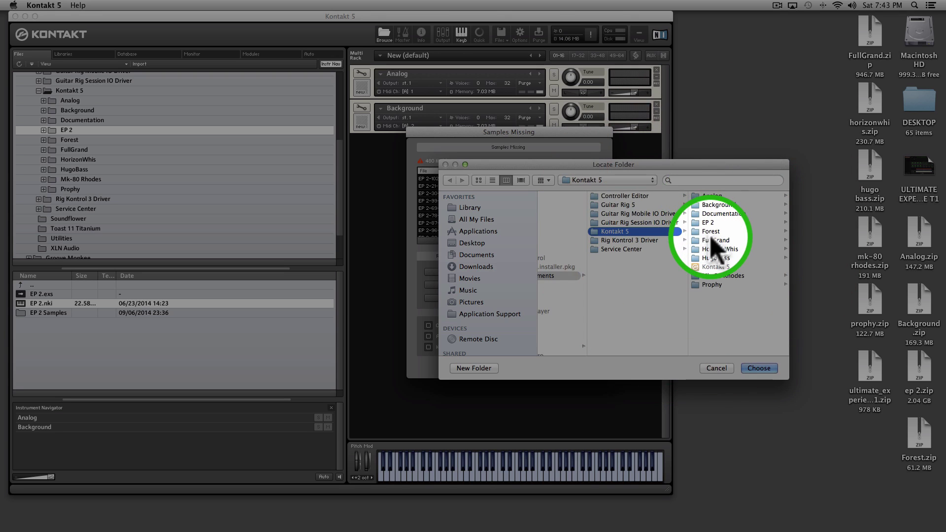
{"action": "left_click_drag", "start_coordinate": [562, 163], "coordinate": [544, 250]}
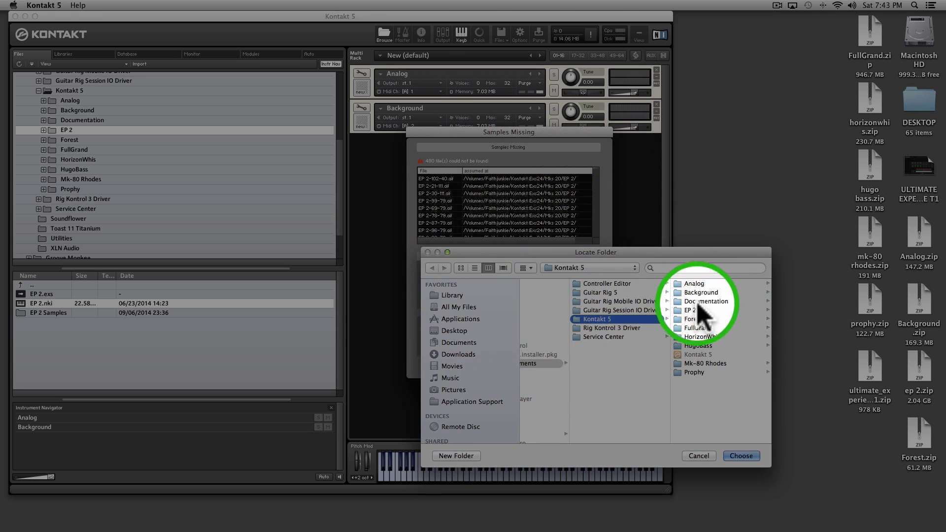
{"action": "left_click", "coordinate": [678, 310]}
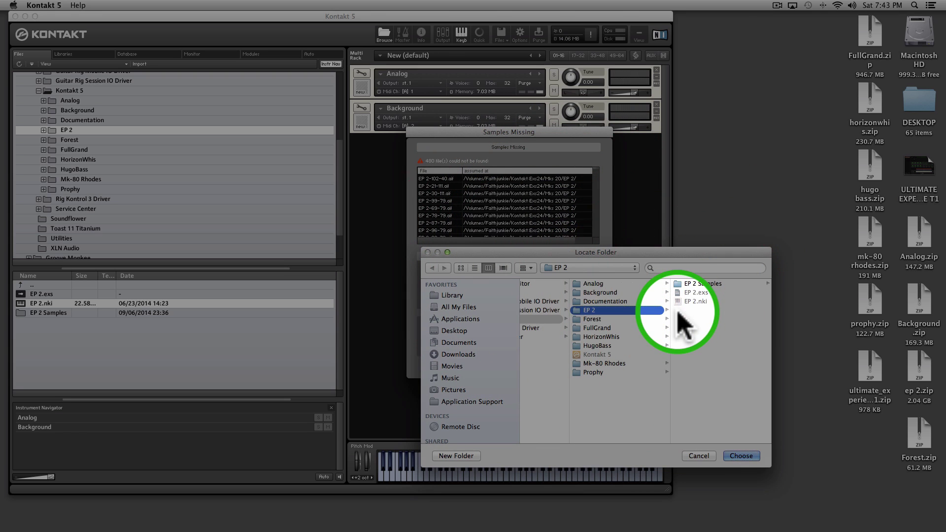
{"action": "left_click", "coordinate": [679, 285]}
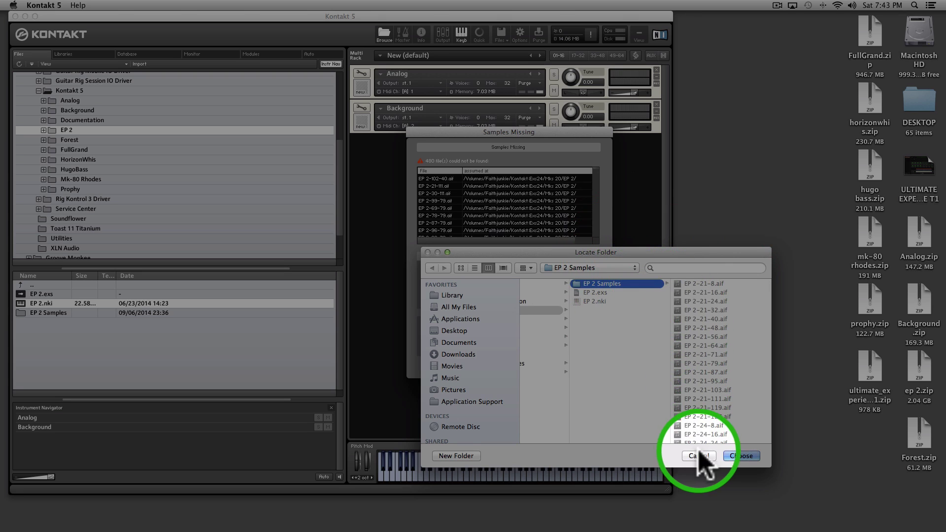
{"action": "left_click", "coordinate": [740, 456]}
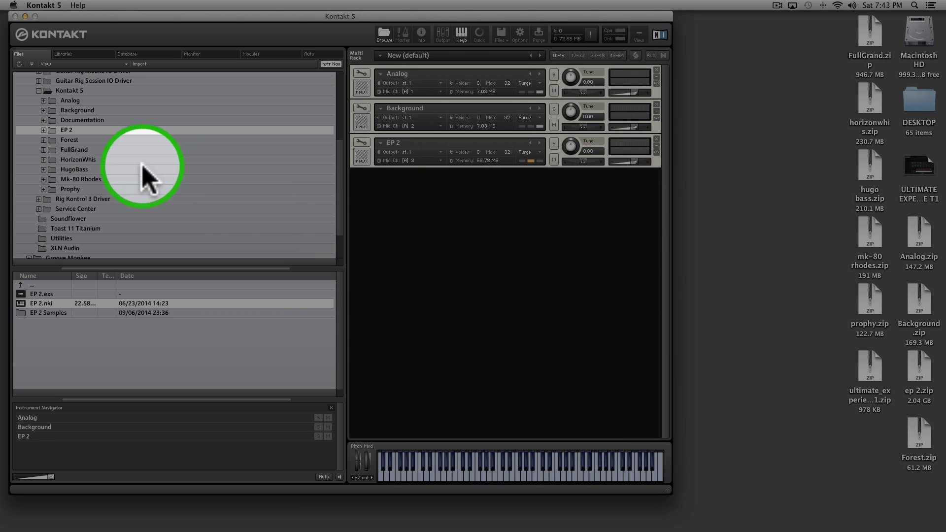
Load Forest.nki from the Forest folder and FullGrand.nki from the FullGrand folder into the rack below EP 2.
{"action": "left_click", "coordinate": [54, 140]}
{"action": "double_click", "coordinate": [65, 140]}
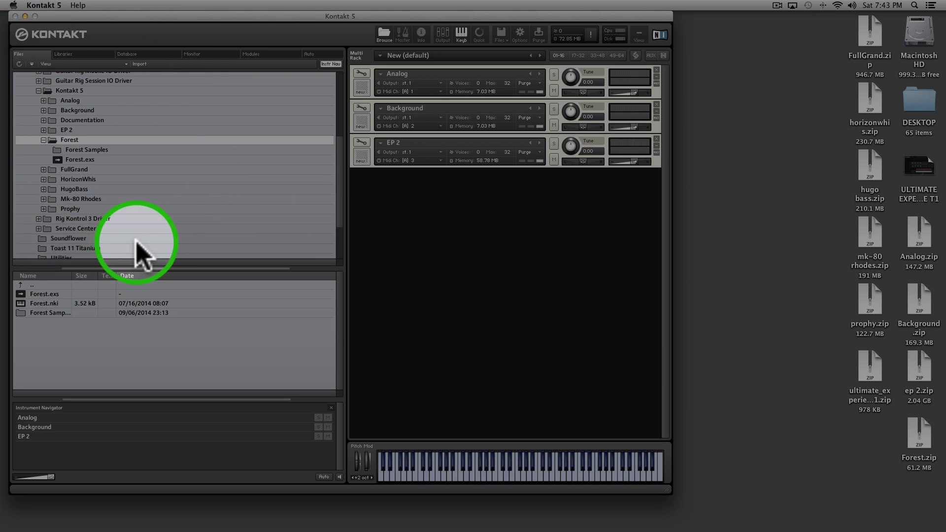
{"action": "left_click_drag", "start_coordinate": [44, 303], "coordinate": [410, 199]}
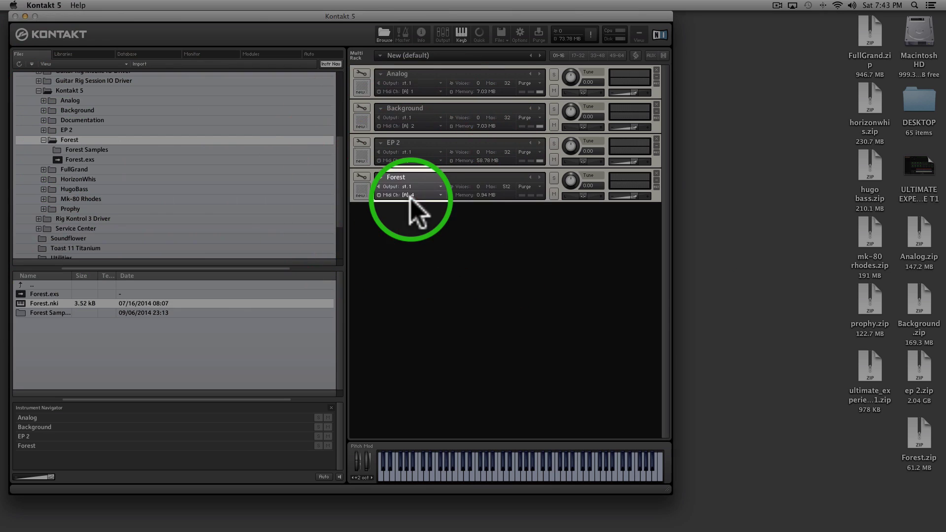
{"action": "left_click", "coordinate": [77, 171]}
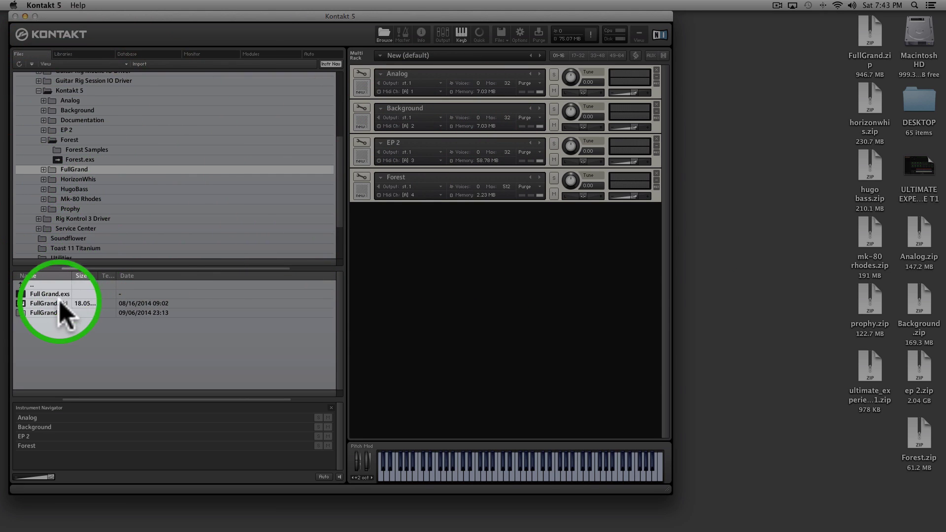
{"action": "left_click_drag", "start_coordinate": [43, 303], "coordinate": [434, 262]}
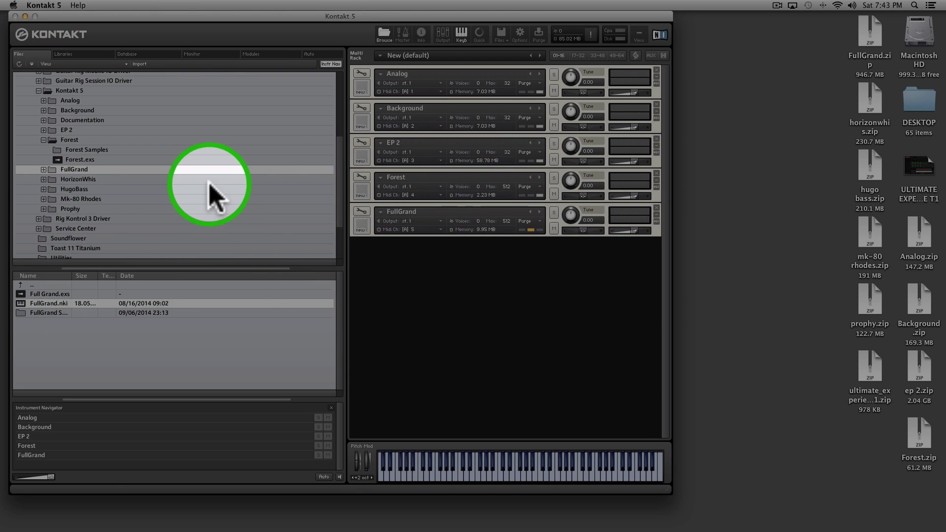
Load the Horizon whisper instrument from the HorizonWhis folder and Hugo Bass.nki from the HugoBass folder below FullGrand.
{"action": "left_click", "coordinate": [74, 181]}
{"action": "left_click_drag", "start_coordinate": [48, 308], "coordinate": [406, 255]}
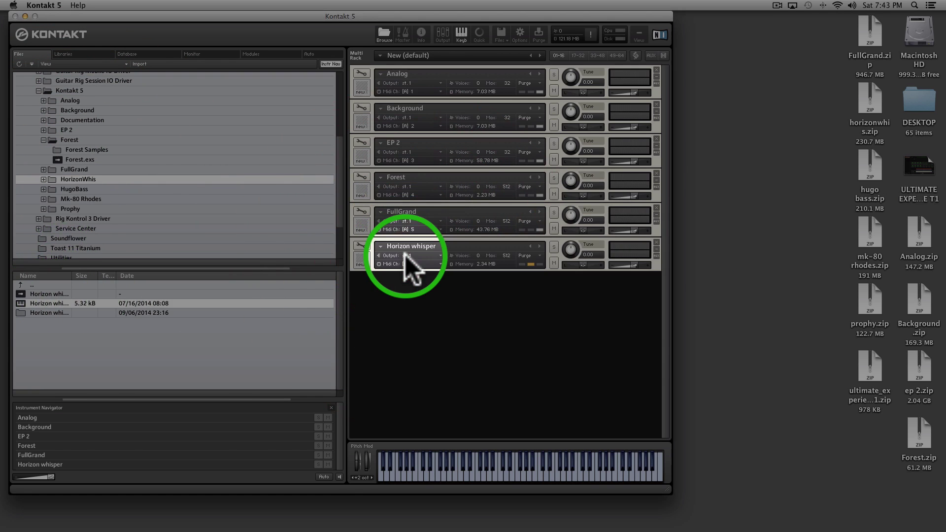
{"action": "left_click", "coordinate": [74, 190]}
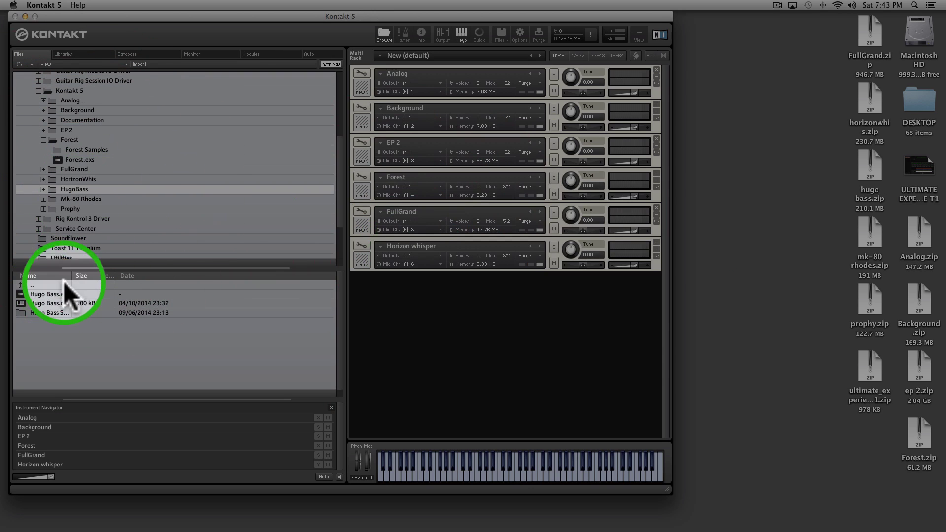
{"action": "left_click_drag", "start_coordinate": [92, 304], "coordinate": [409, 323]}
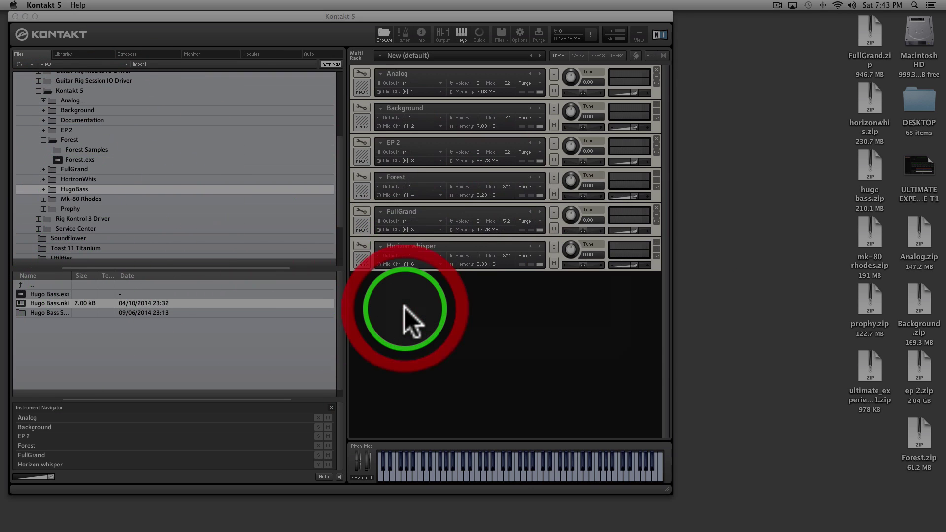
Load the Mk-80 Rhodes instrument and Prophy.nki from their folders into the rack below Hugo Bass.
{"action": "left_click", "coordinate": [76, 199]}
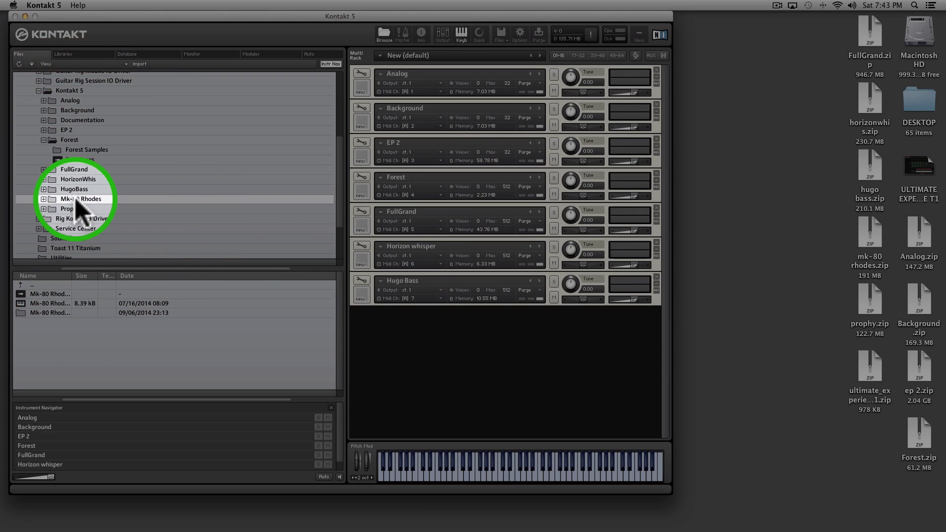
{"action": "left_click_drag", "start_coordinate": [47, 306], "coordinate": [412, 335]}
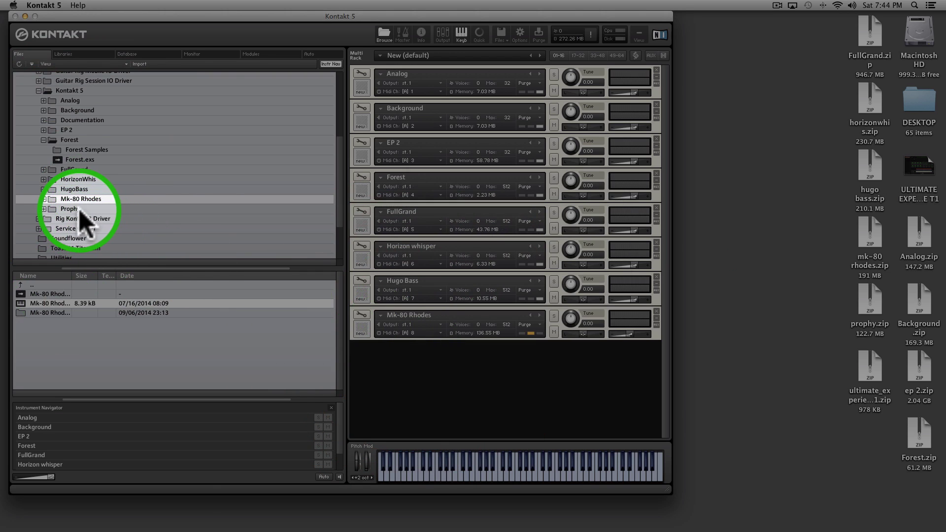
{"action": "left_click", "coordinate": [64, 210]}
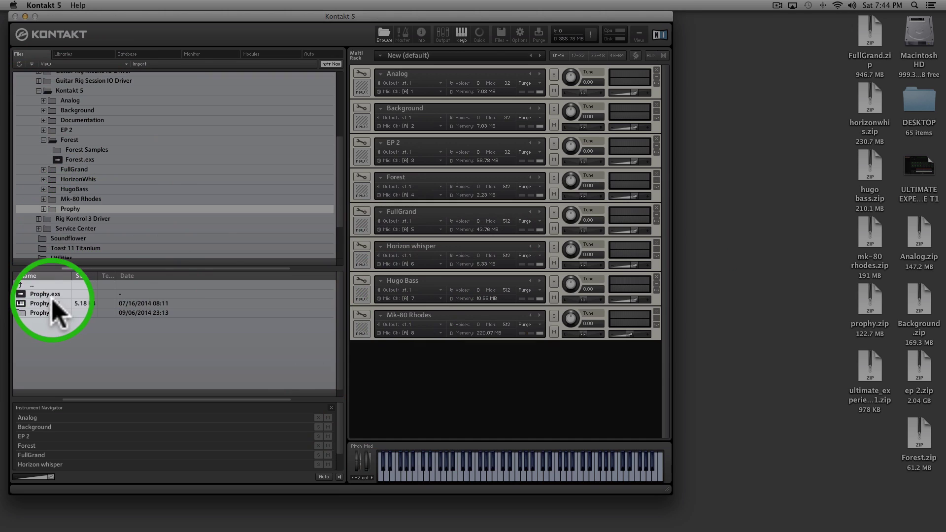
{"action": "left_click_drag", "start_coordinate": [50, 301], "coordinate": [427, 368]}
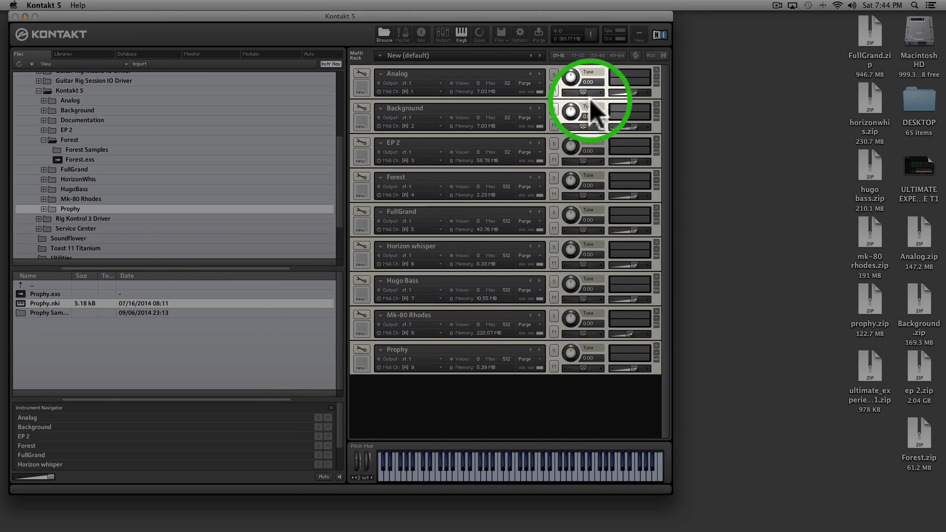
Audition the Analog instrument with several low and high notes on the virtual keyboard, and remove it from the rack.
{"action": "left_click", "coordinate": [487, 468]}
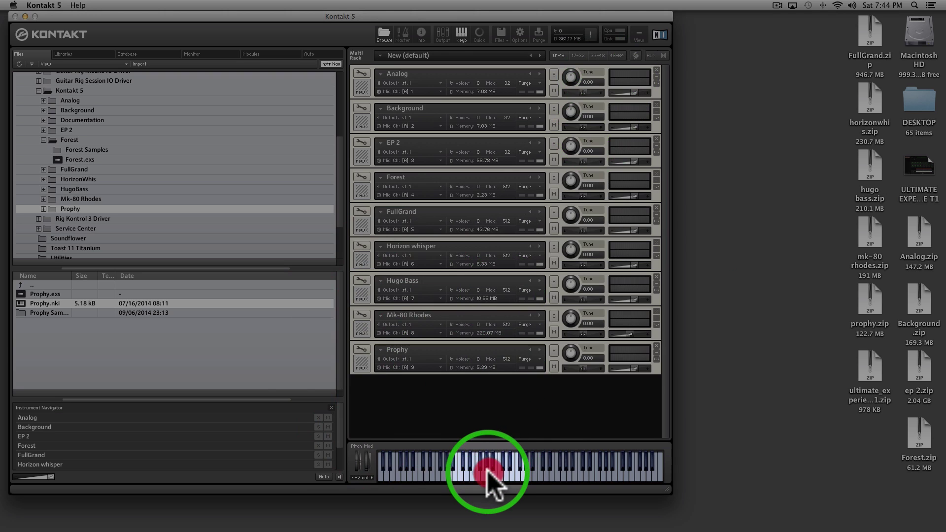
{"action": "left_click", "coordinate": [459, 473]}
{"action": "left_click", "coordinate": [429, 471]}
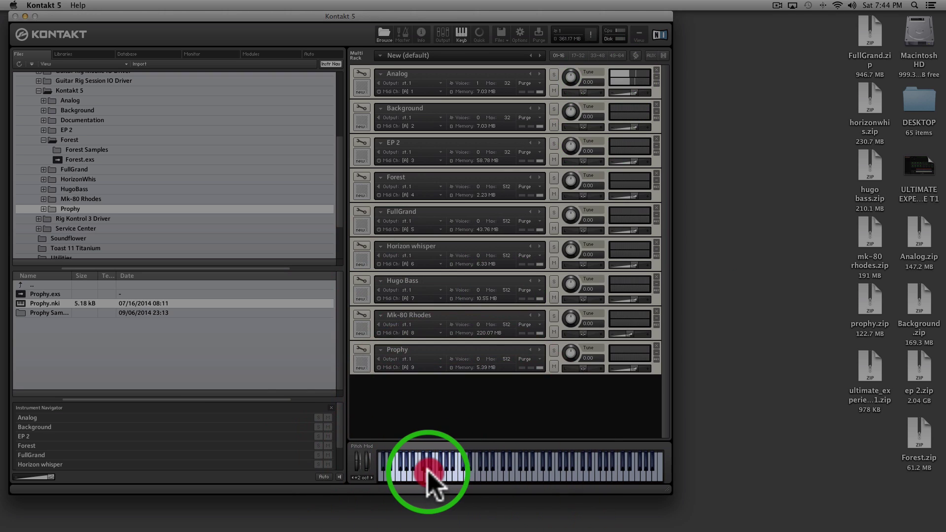
{"action": "left_click", "coordinate": [546, 466]}
{"action": "left_click", "coordinate": [582, 470]}
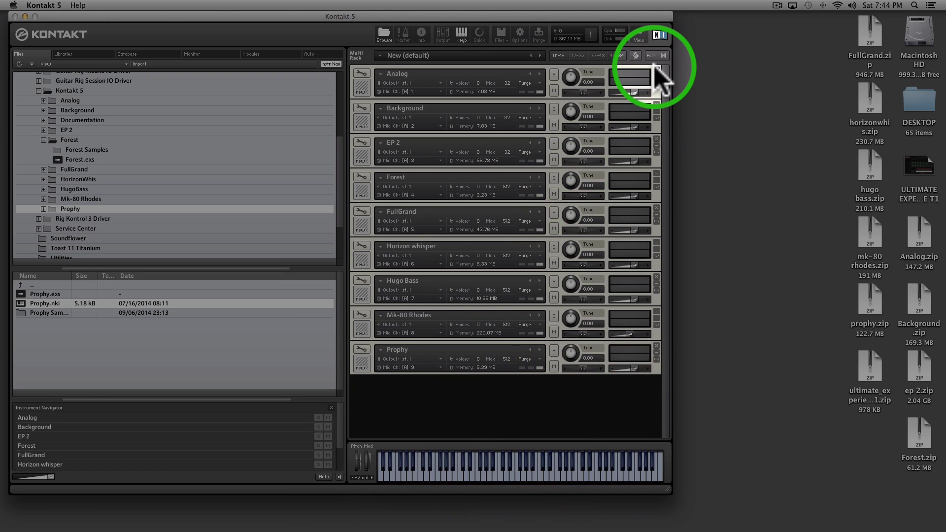
{"action": "left_click", "coordinate": [656, 68]}
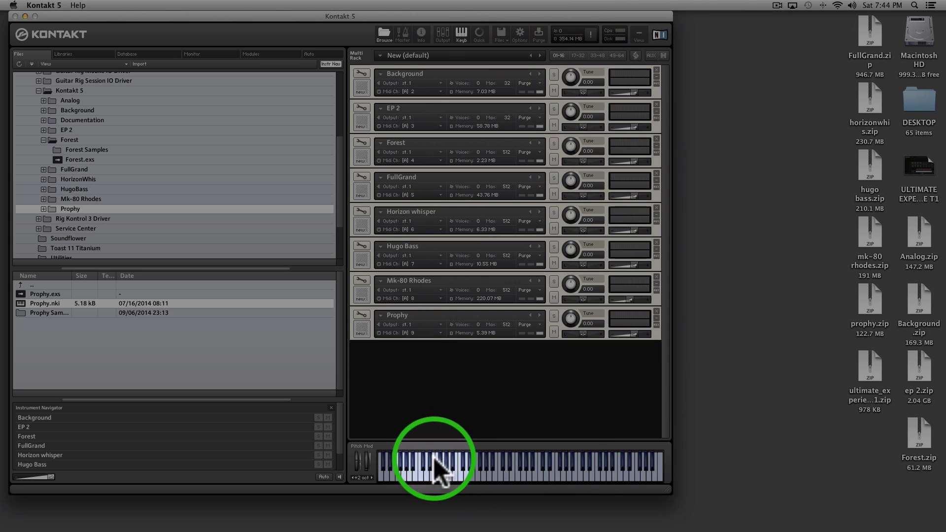
Play a low and a higher note with the Background instrument and remove it from the rack.
{"action": "left_click", "coordinate": [439, 469]}
{"action": "left_click", "coordinate": [532, 470]}
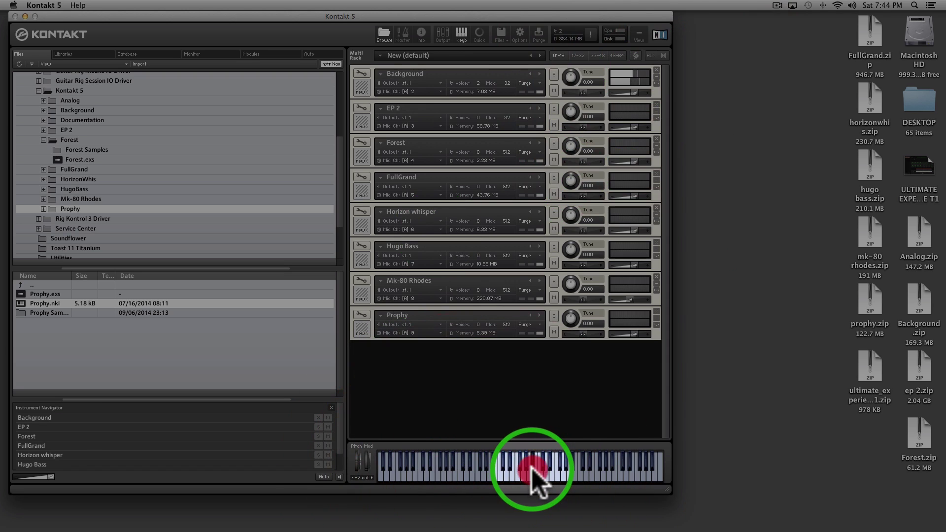
{"action": "left_click", "coordinate": [657, 69]}
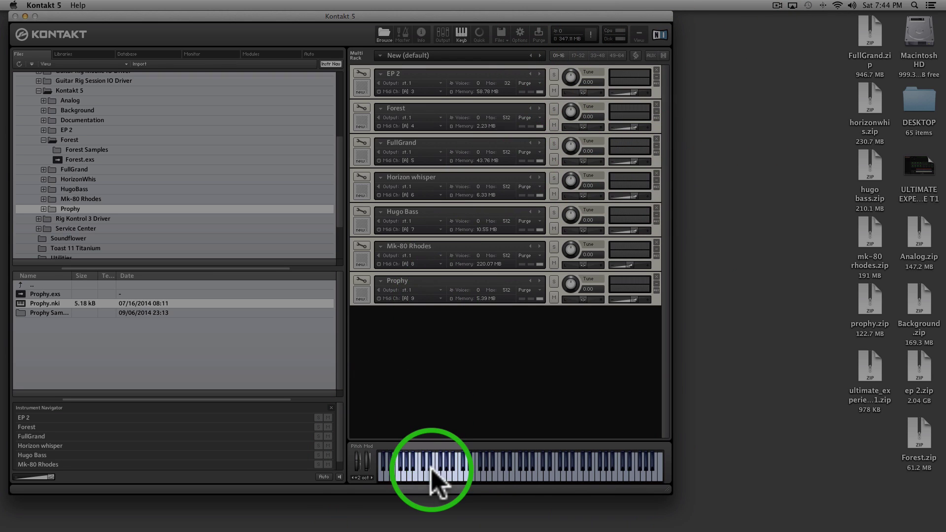
Audition EP 2 and Forest in turn on the virtual keyboard, removing each from the rack after playing it.
{"action": "left_click", "coordinate": [523, 469]}
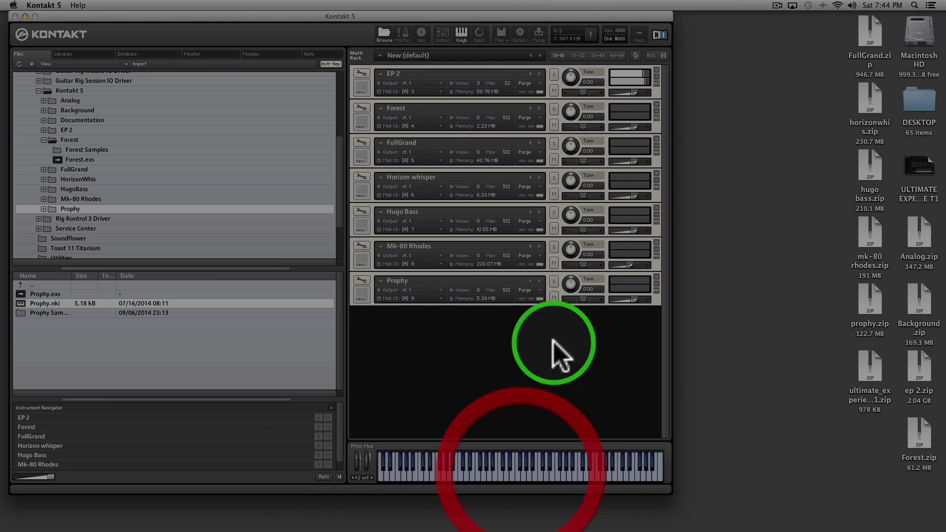
{"action": "left_click", "coordinate": [656, 69]}
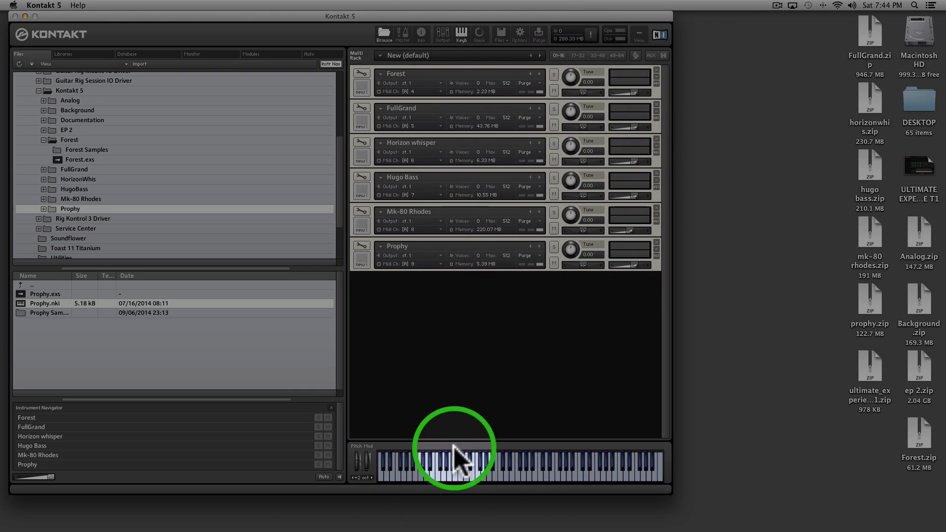
{"action": "left_click_drag", "start_coordinate": [454, 469], "coordinate": [542, 470]}
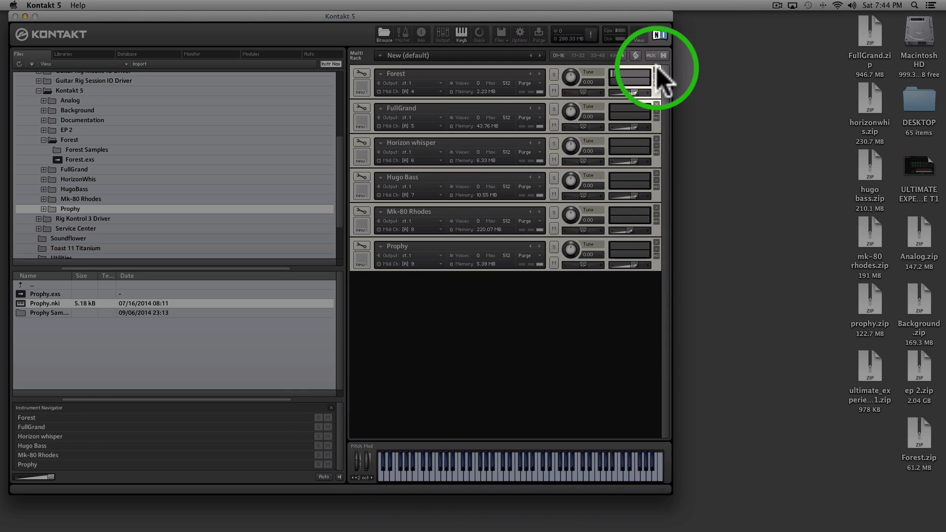
{"action": "left_click", "coordinate": [657, 69]}
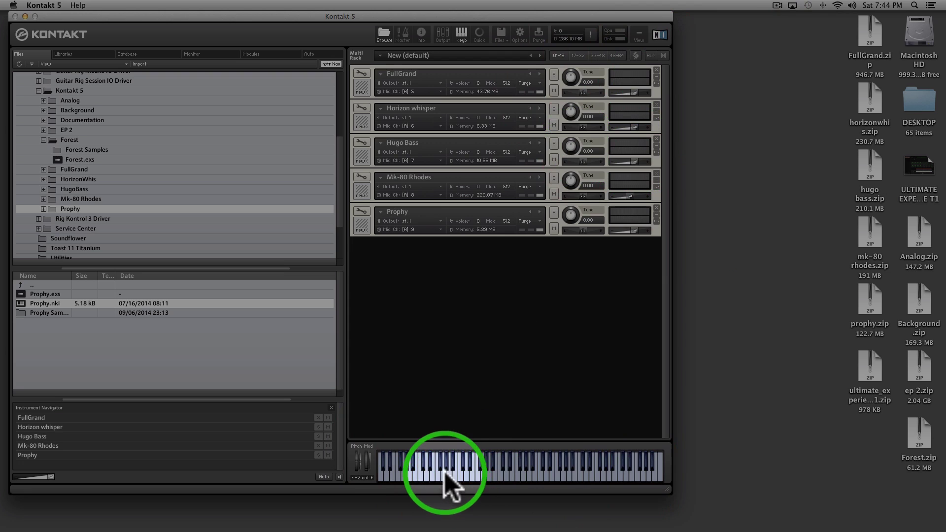
Play notes across the middle of the virtual keyboard with FullGrand and remove the instrument from the rack.
{"action": "left_click_drag", "start_coordinate": [443, 471], "coordinate": [490, 470]}
{"action": "left_click", "coordinate": [529, 470]}
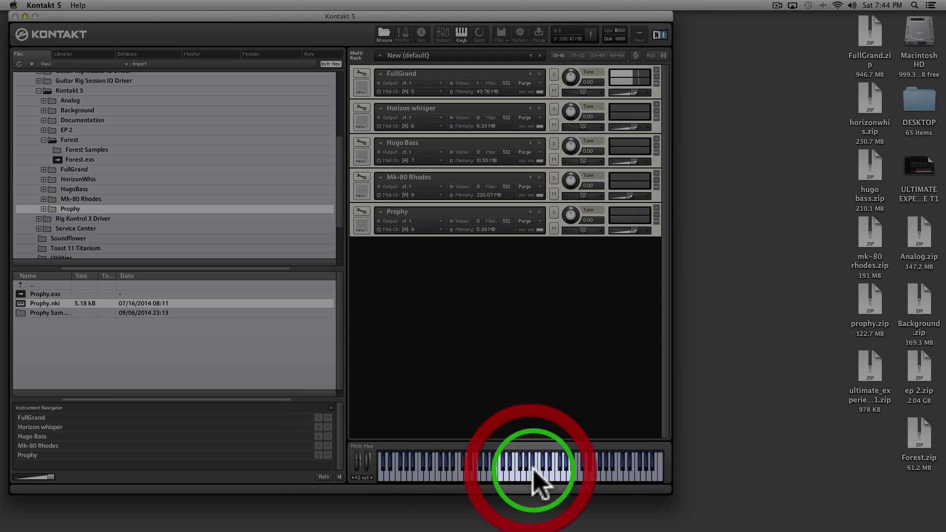
{"action": "left_click", "coordinate": [560, 468]}
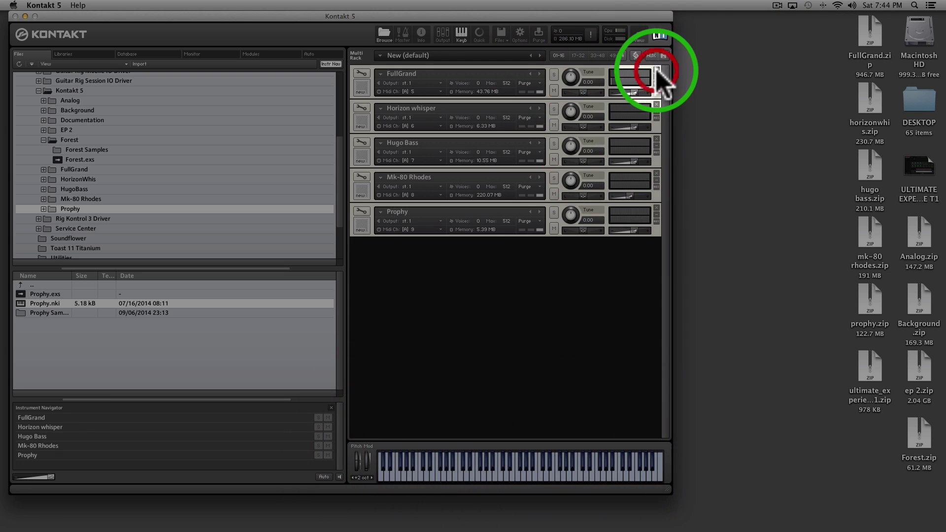
{"action": "left_click", "coordinate": [656, 70]}
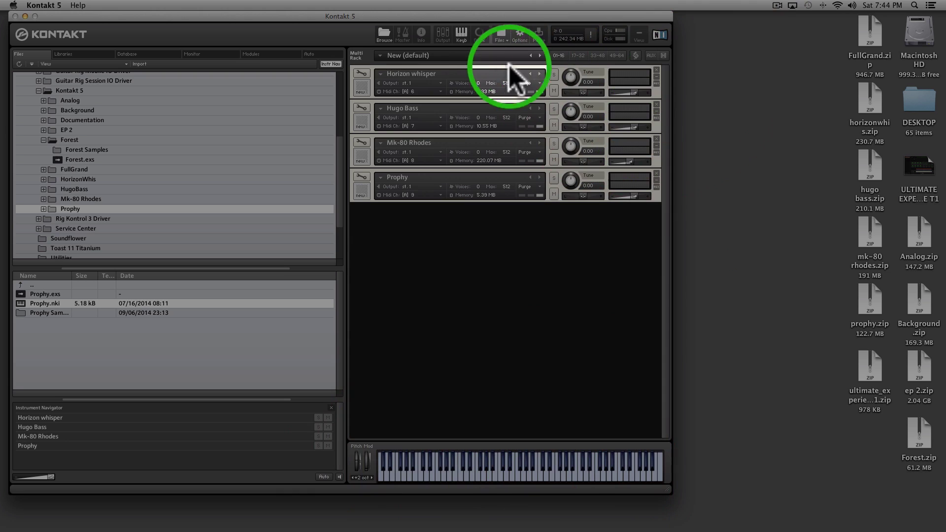
Audition Horizon whisper and Hugo Bass in turn on the virtual keyboard, removing each from the rack after playing it.
{"action": "left_click", "coordinate": [435, 474]}
{"action": "left_click", "coordinate": [488, 474]}
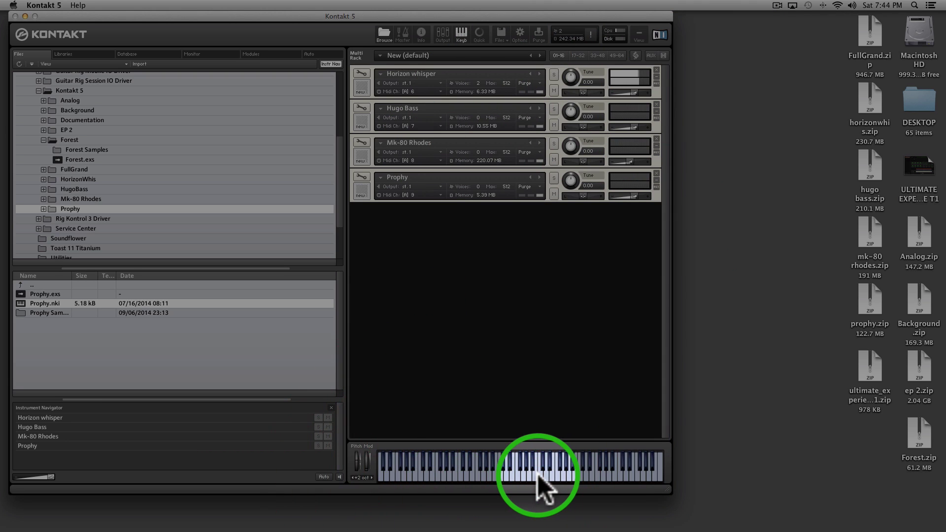
{"action": "left_click", "coordinate": [657, 70]}
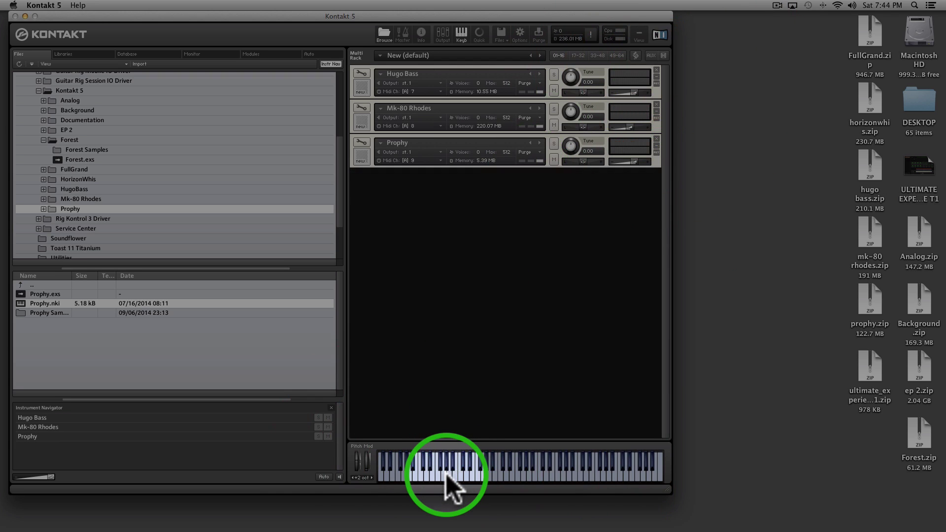
{"action": "left_click_drag", "start_coordinate": [447, 476], "coordinate": [516, 476]}
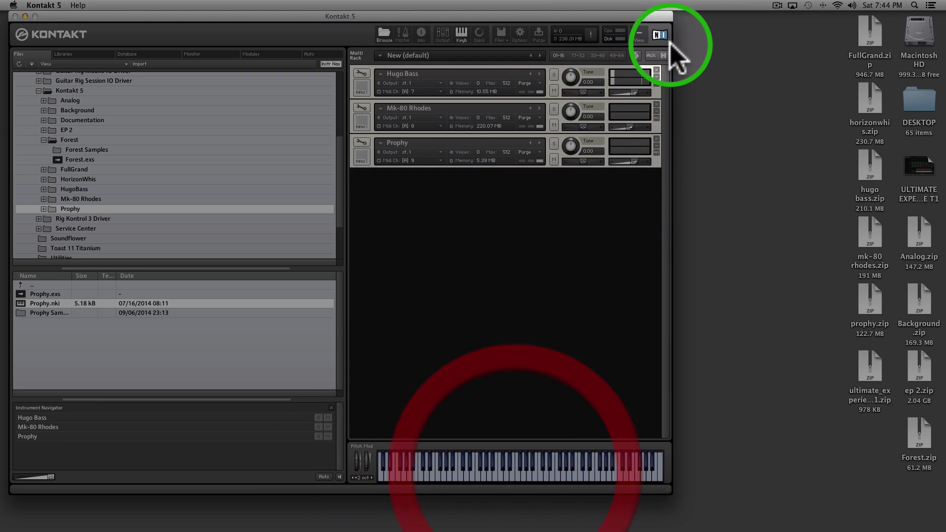
{"action": "left_click", "coordinate": [656, 69]}
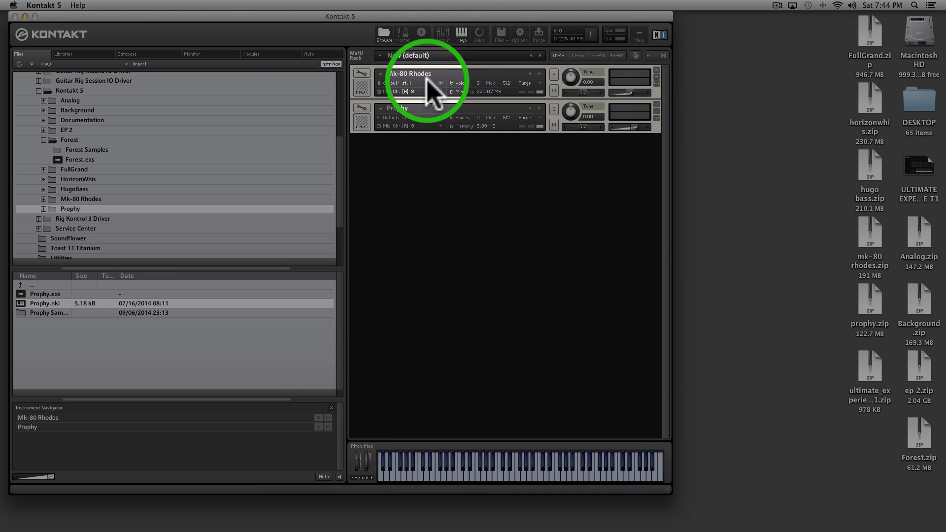
Play notes across the keyboard with Mk-80 Rhodes and remove it, and do the same with Prophy.
{"action": "left_click_drag", "start_coordinate": [450, 471], "coordinate": [545, 468]}
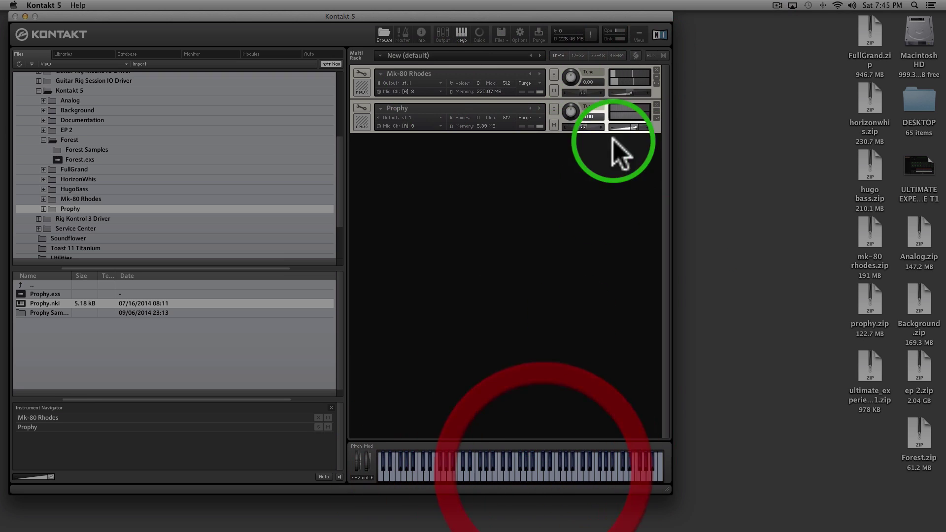
{"action": "left_click", "coordinate": [657, 70]}
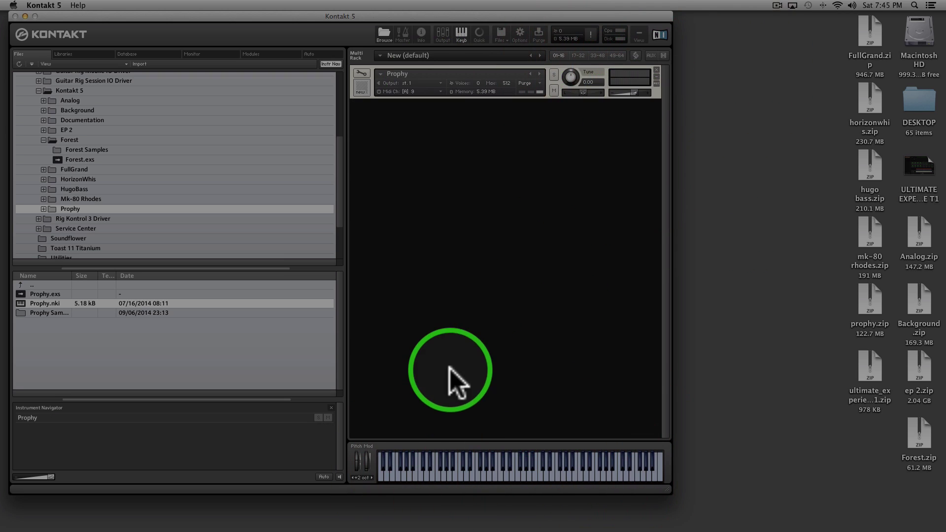
{"action": "left_click_drag", "start_coordinate": [434, 470], "coordinate": [658, 89]}
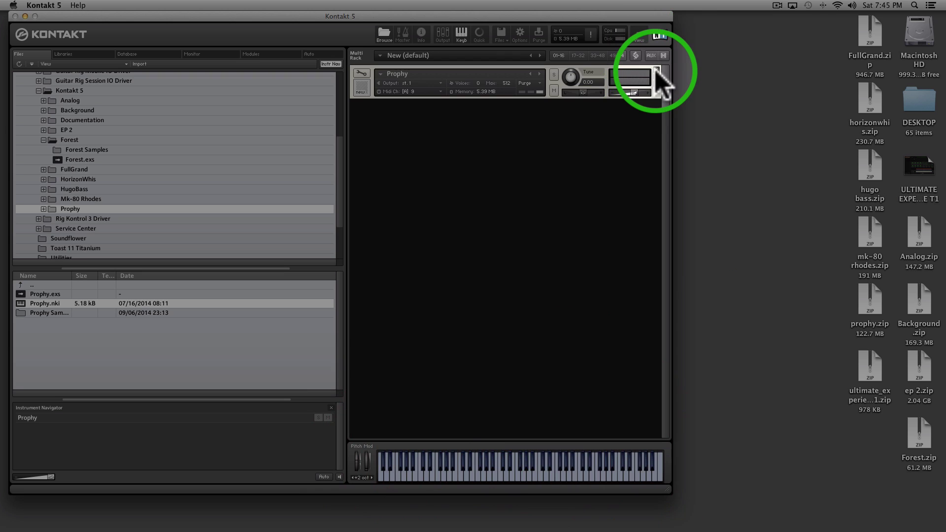
{"action": "left_click", "coordinate": [656, 70]}
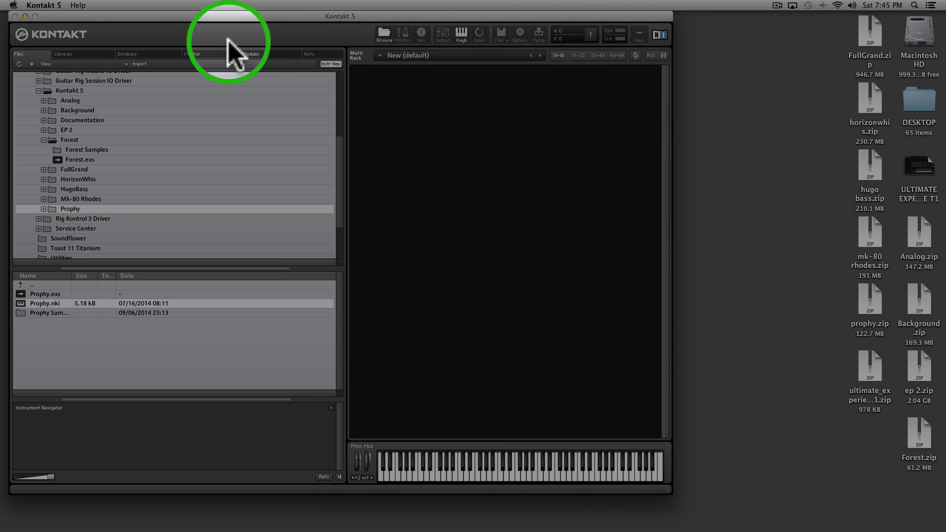
Quit Kontakt 5 and launch it again.
{"action": "left_click", "coordinate": [49, 4]}
{"action": "left_click", "coordinate": [42, 94]}
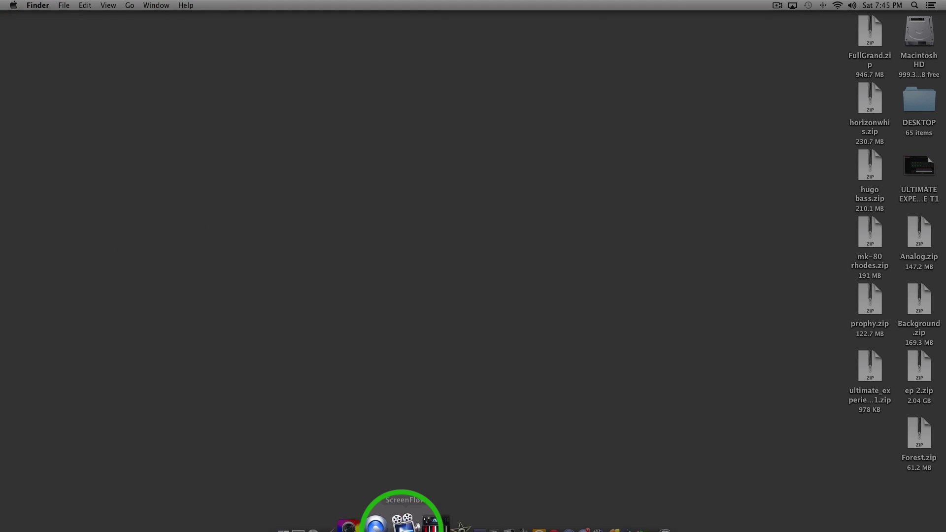
{"action": "mouse_move", "coordinate": [434, 525]}
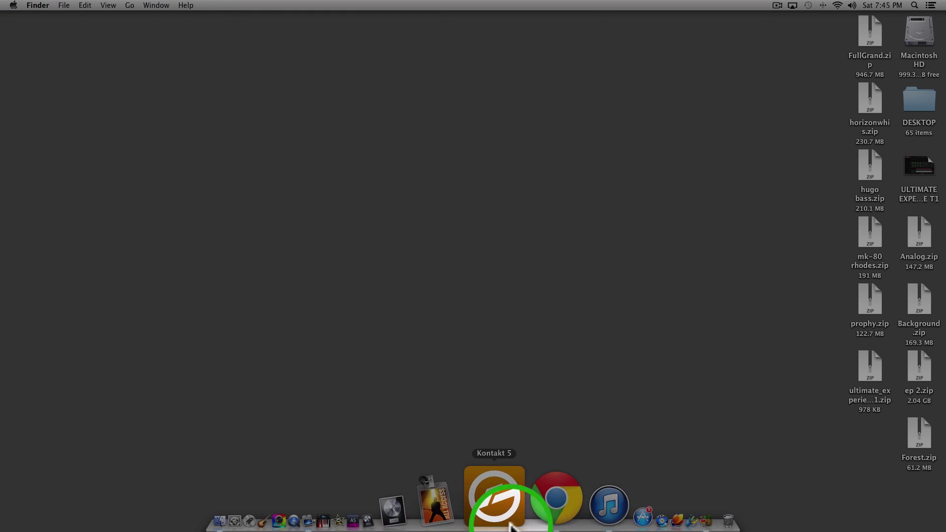
{"action": "left_click", "coordinate": [508, 526]}
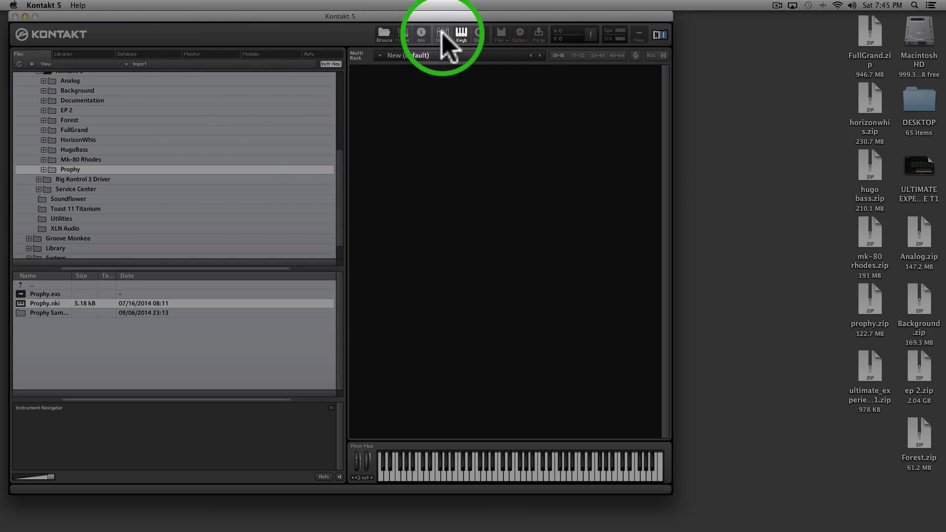
Load Prophy.nki from the recently used instruments and play a note on the virtual keyboard.
{"action": "left_click", "coordinate": [498, 35]}
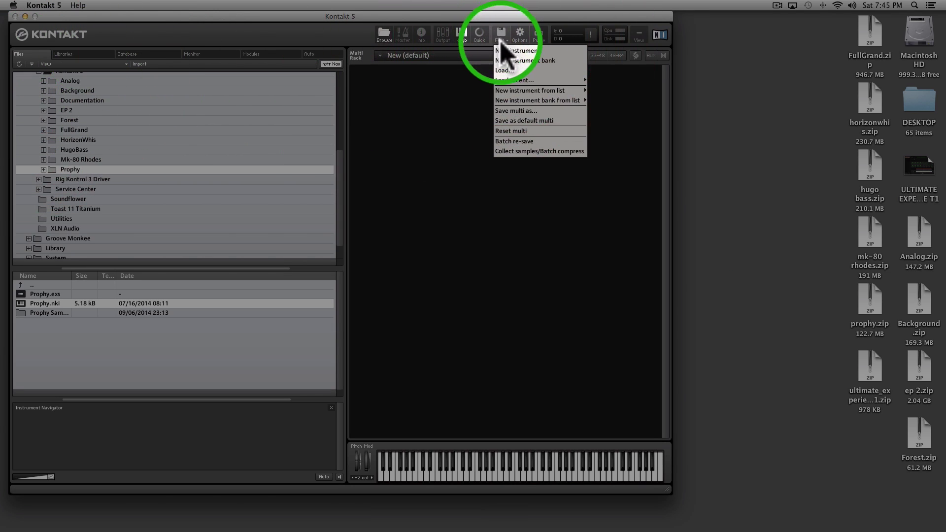
{"action": "mouse_move", "coordinate": [513, 84]}
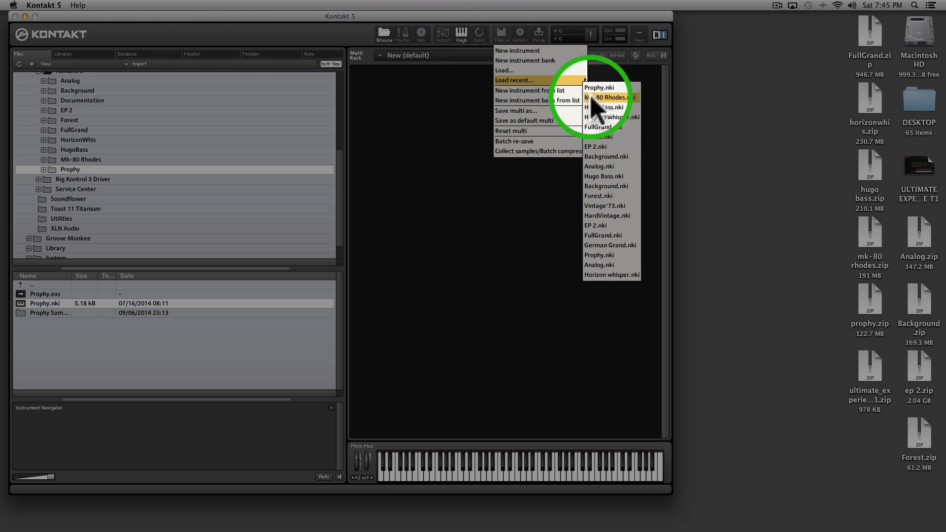
{"action": "left_click", "coordinate": [598, 88]}
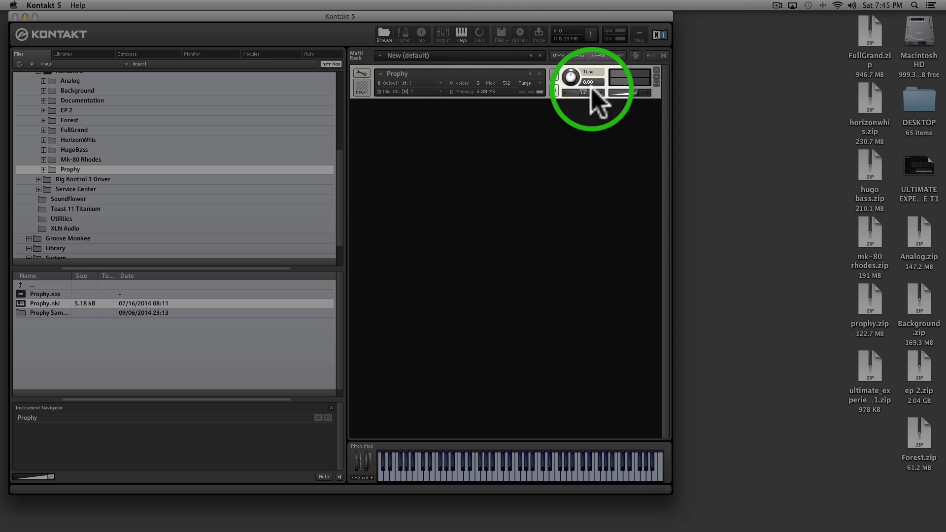
{"action": "left_click", "coordinate": [476, 468]}
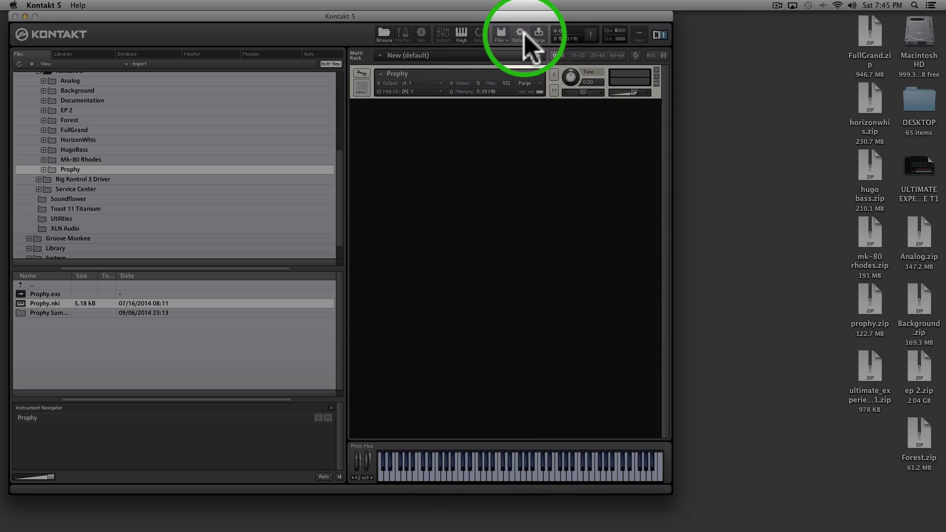
Load the recent instrument EP 2.nki and resolve its missing samples with the EP 2 Samples folder.
{"action": "left_click", "coordinate": [501, 35]}
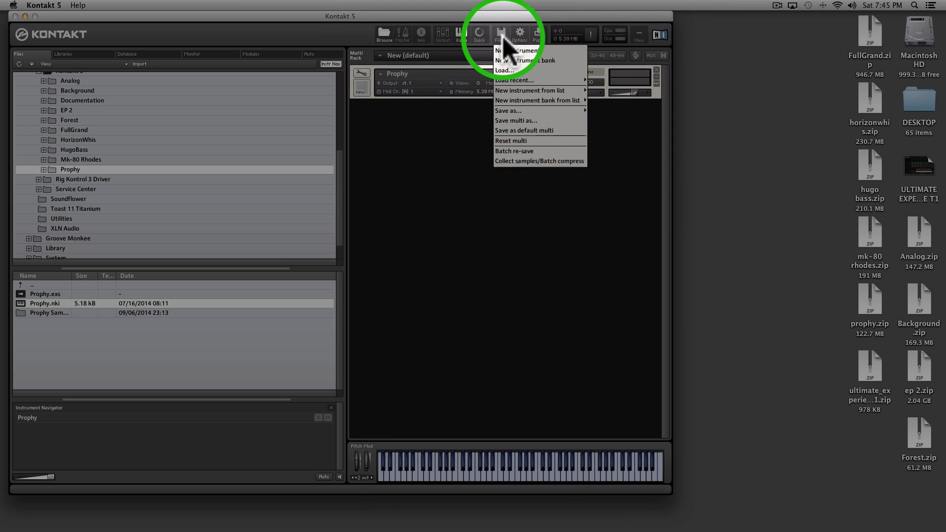
{"action": "mouse_move", "coordinate": [510, 82]}
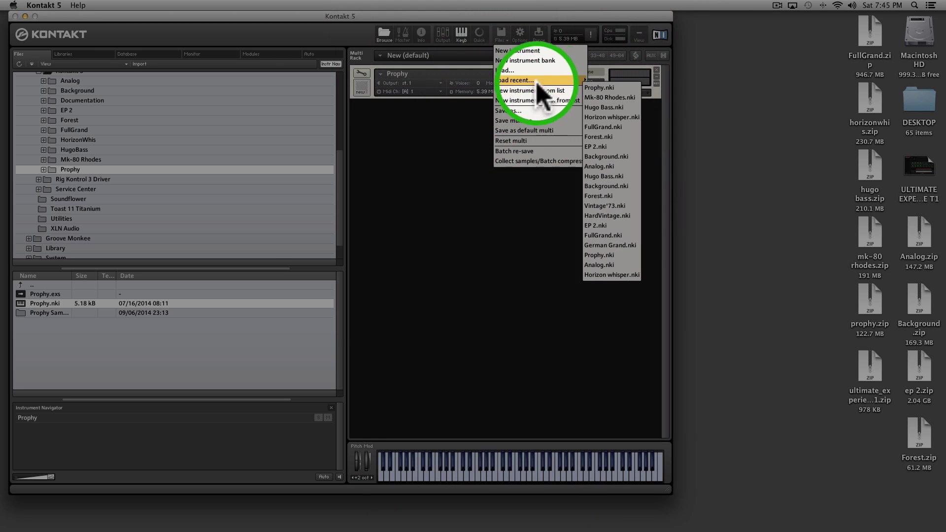
{"action": "left_click", "coordinate": [599, 147]}
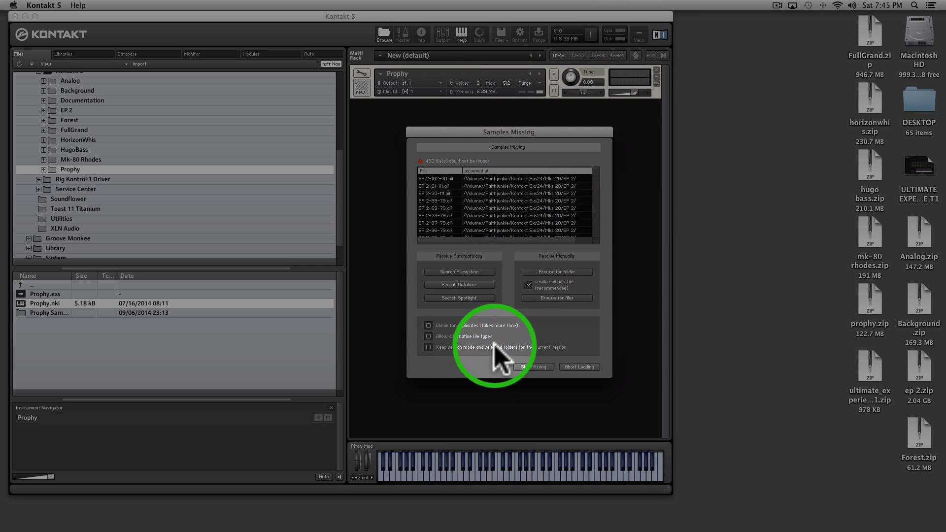
{"action": "left_click", "coordinate": [550, 271]}
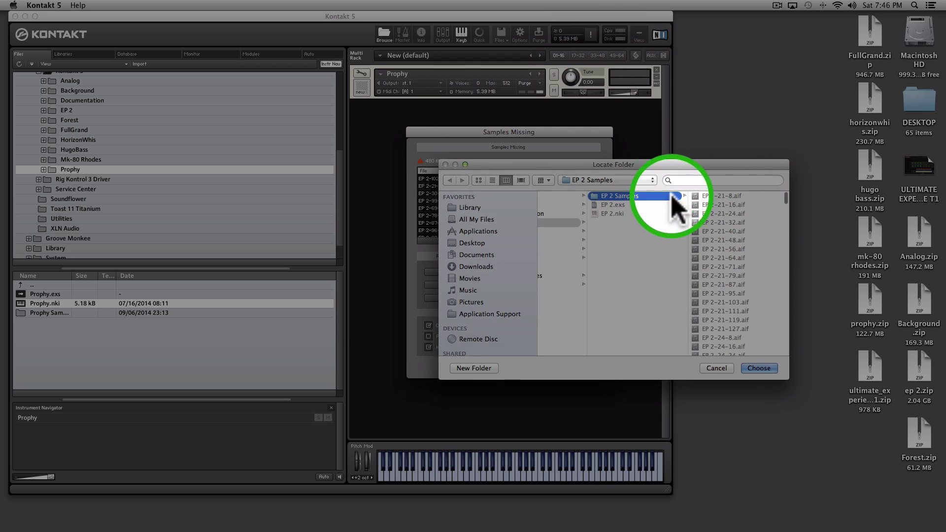
{"action": "left_click", "coordinate": [749, 368]}
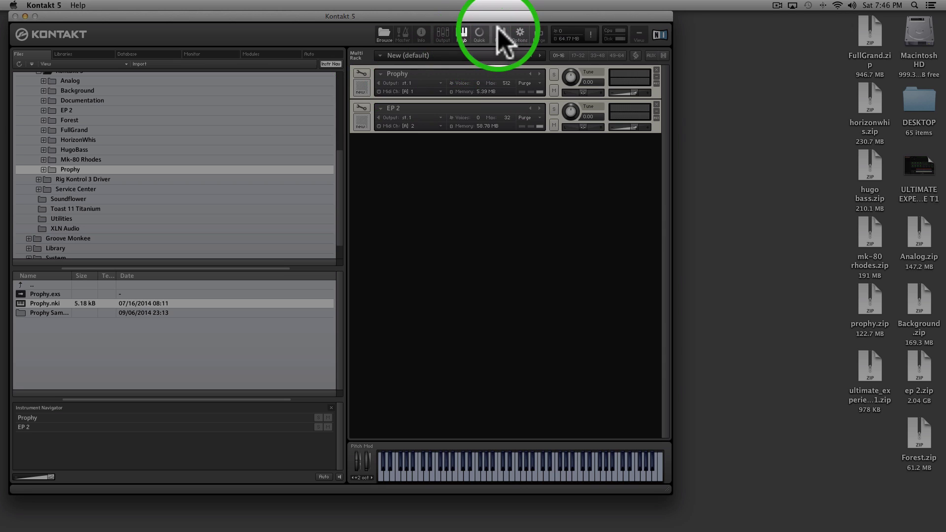
Remove Prophy from the rack and save the EP 2 instrument as patch + samples in the EP 2 folder, replacing the existing EP 2.nki.
{"action": "left_click", "coordinate": [656, 69]}
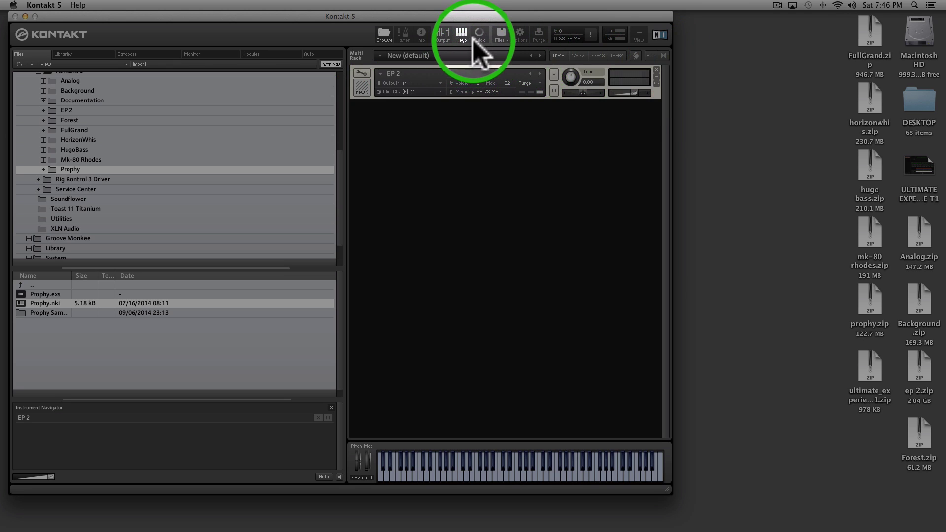
{"action": "left_click", "coordinate": [502, 34]}
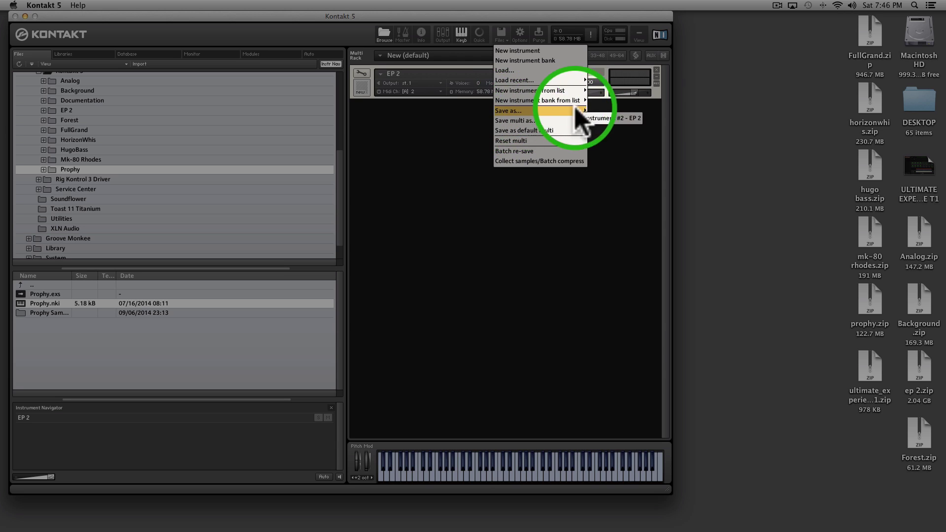
{"action": "left_click", "coordinate": [617, 117]}
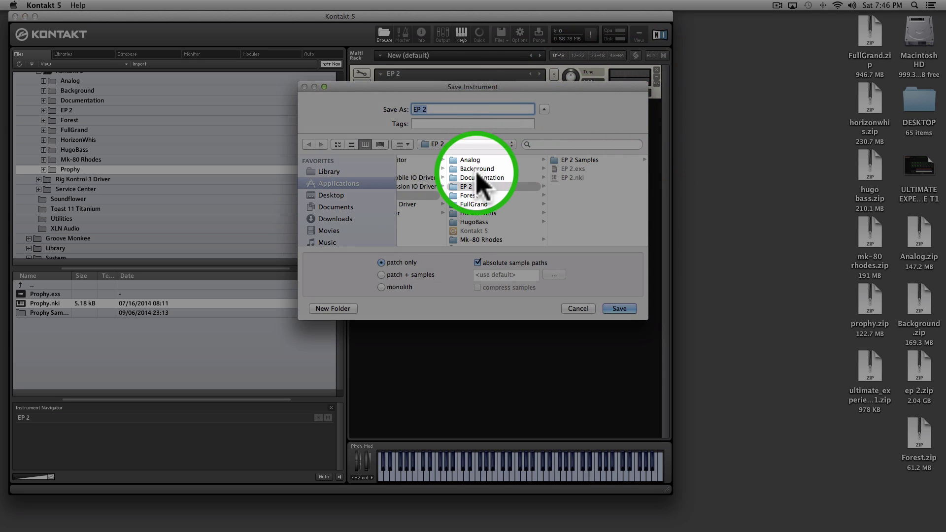
{"action": "left_click", "coordinate": [382, 275]}
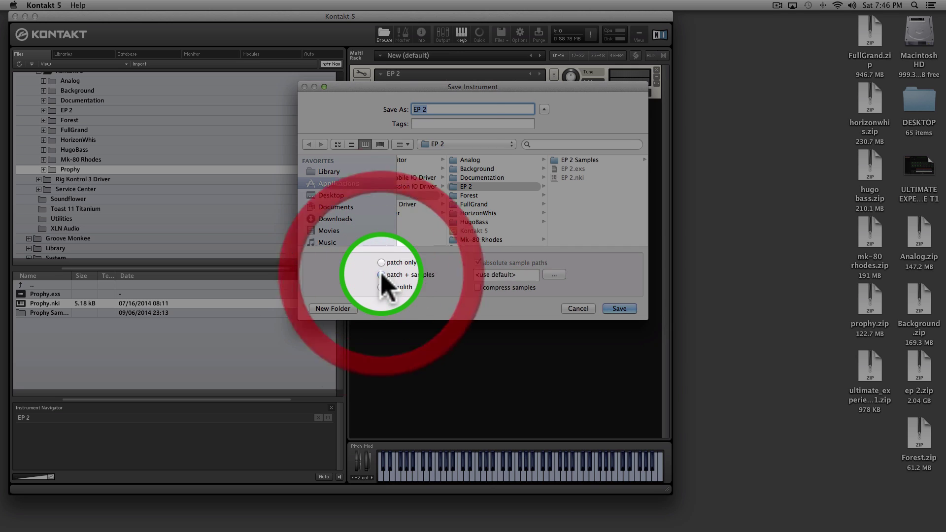
{"action": "left_click", "coordinate": [621, 308]}
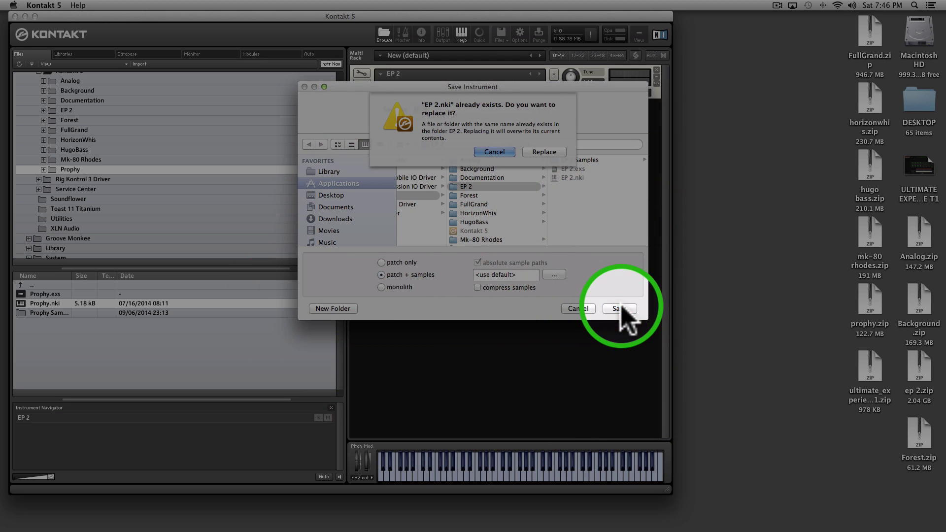
{"action": "left_click", "coordinate": [543, 152]}
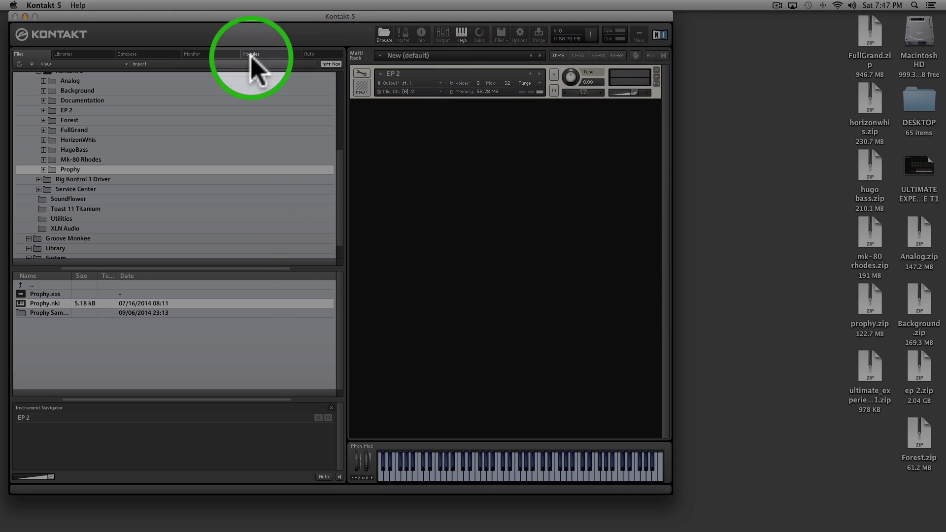
Restart Kontakt 5 to test the saved EP 2 instrument.
{"action": "left_click", "coordinate": [39, 4]}
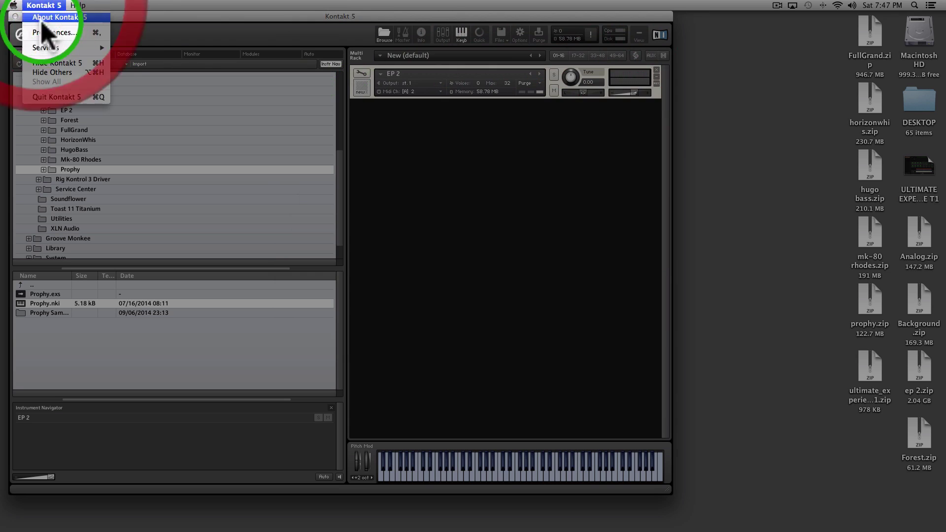
{"action": "left_click", "coordinate": [59, 98]}
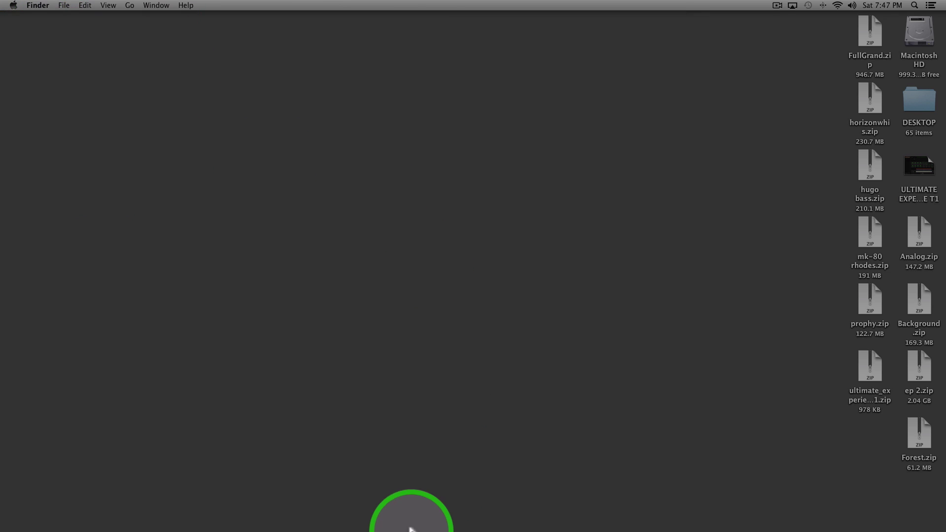
{"action": "mouse_move", "coordinate": [447, 502]}
{"action": "left_click", "coordinate": [496, 503]}
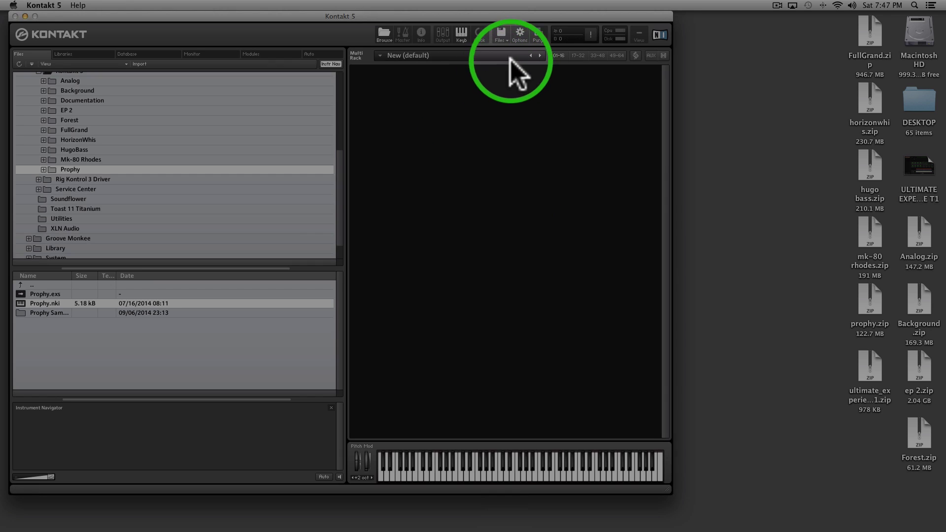
Load the most recently used instrument, EP 2, and play a low and a higher note on the virtual keyboard.
{"action": "left_click", "coordinate": [503, 37]}
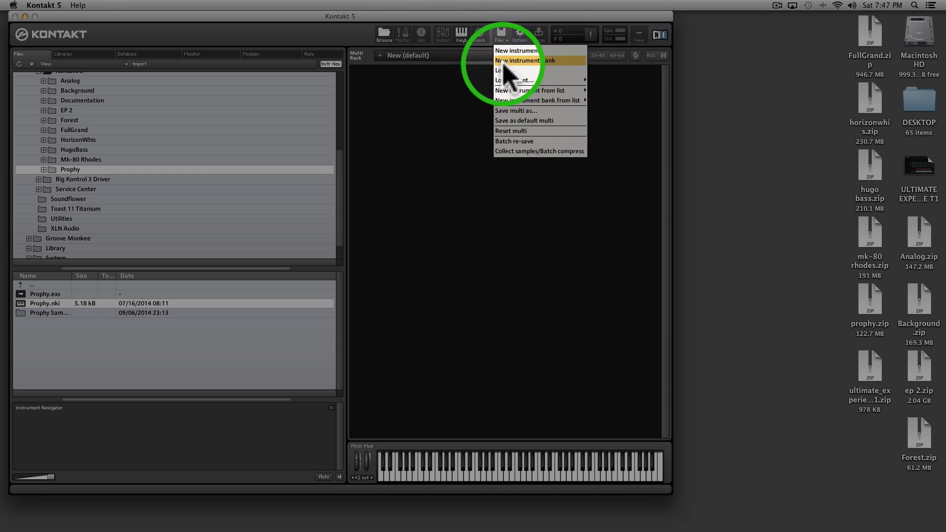
{"action": "mouse_move", "coordinate": [512, 80]}
{"action": "left_click", "coordinate": [598, 89]}
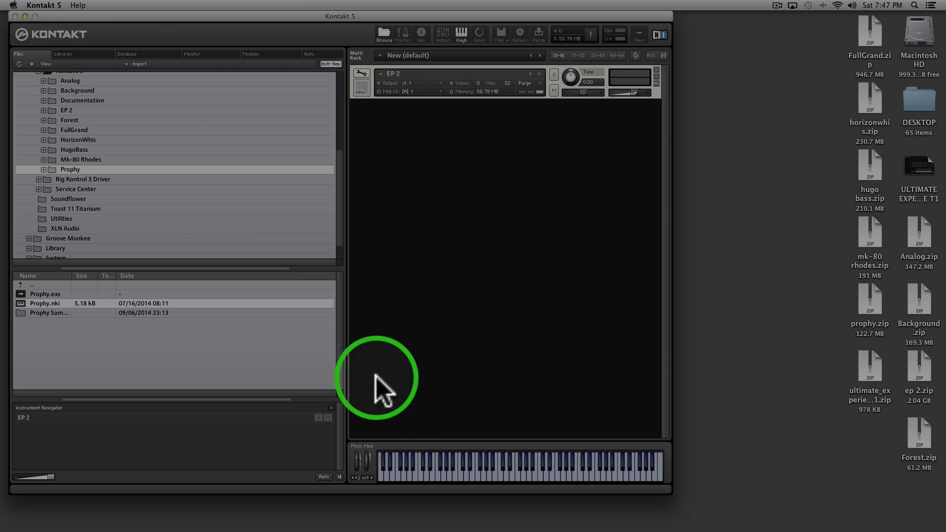
{"action": "left_click", "coordinate": [437, 466]}
{"action": "left_click", "coordinate": [493, 474]}
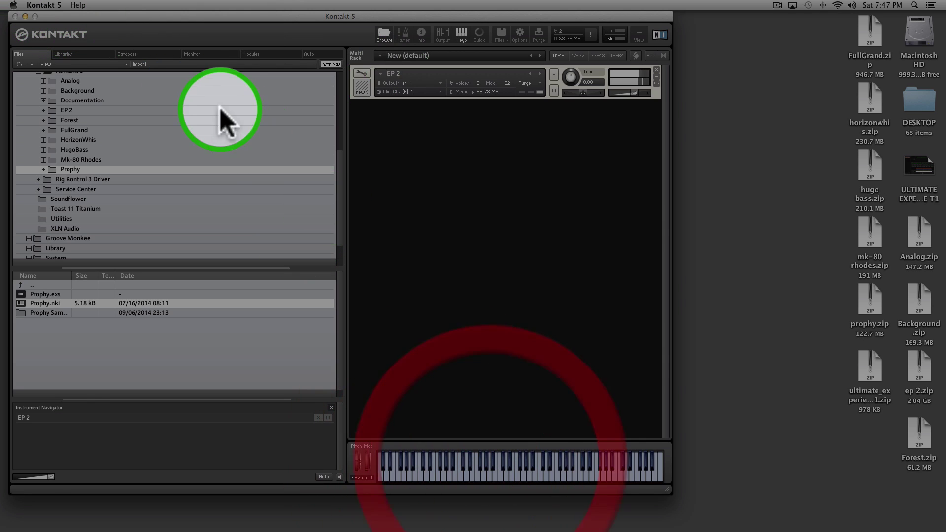
Quit Kontakt 5.
{"action": "left_click", "coordinate": [31, 7]}
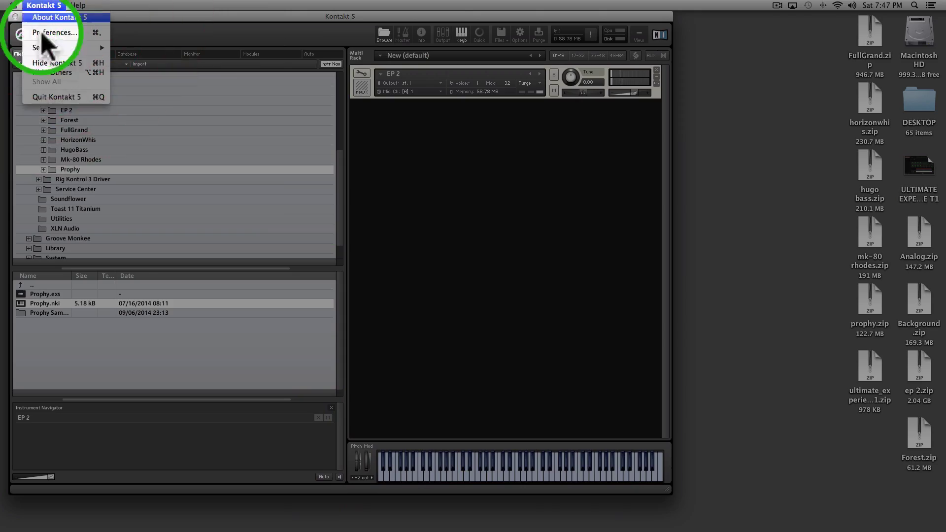